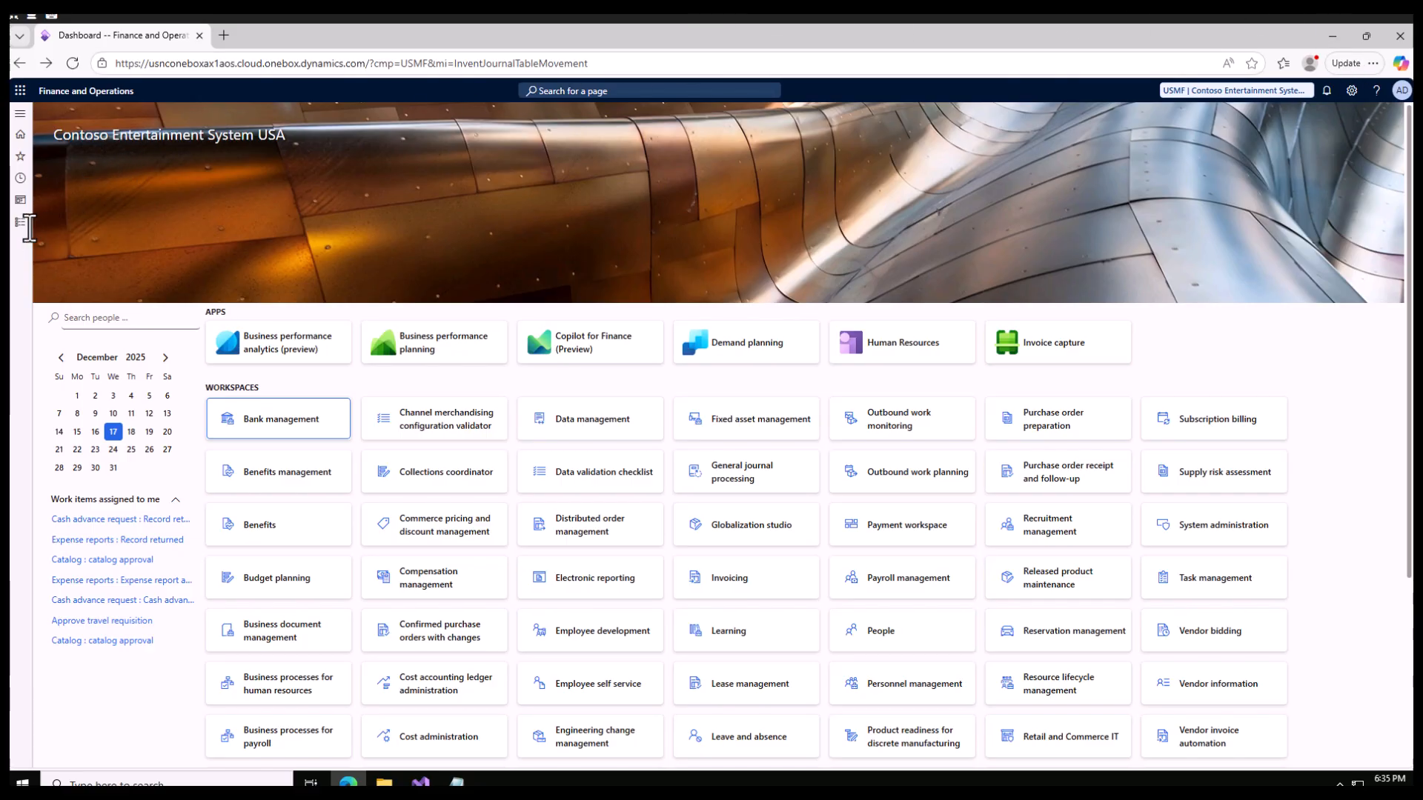
- Open the item Transfer journal list in the Inventory management module
left_click(22, 223)
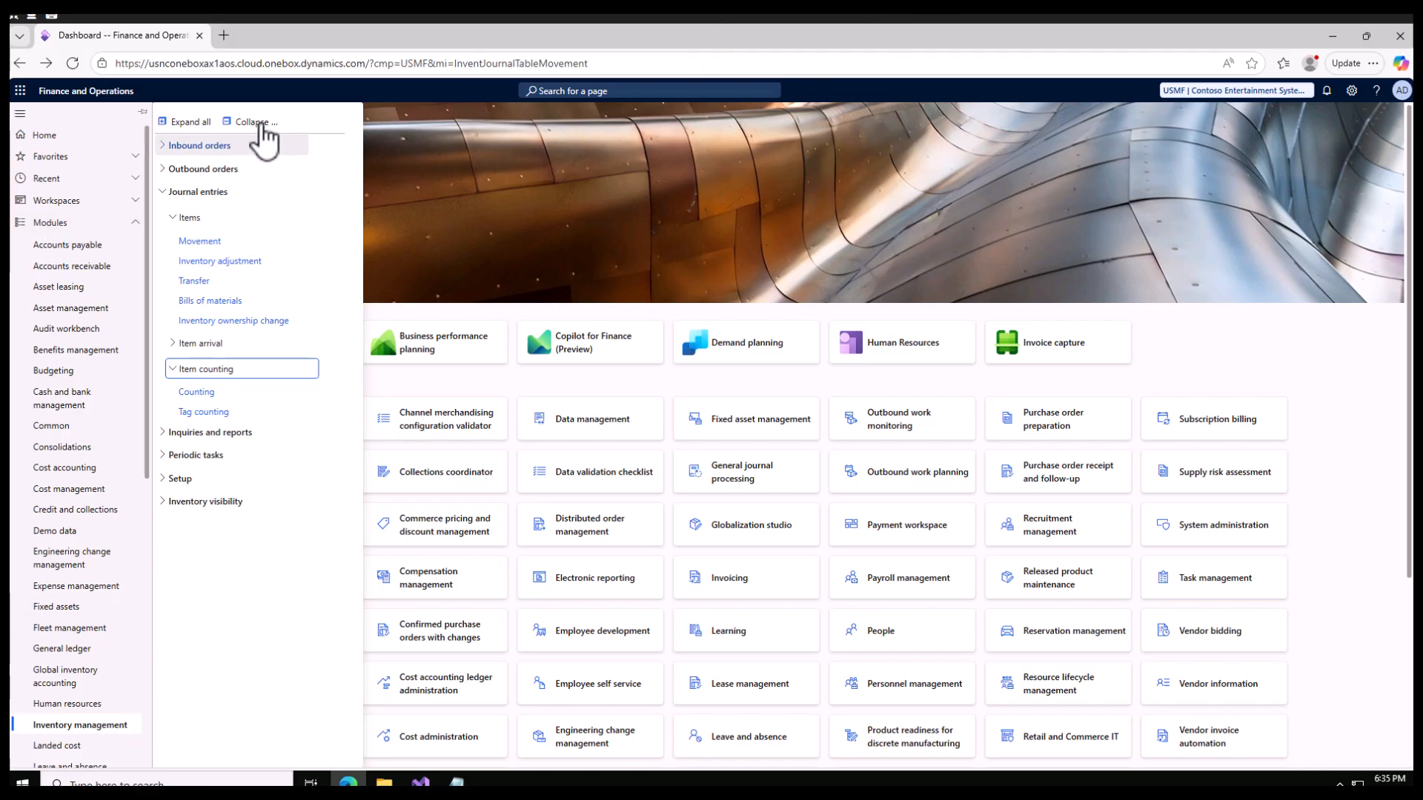
left_click(252, 122)
left_click(164, 194)
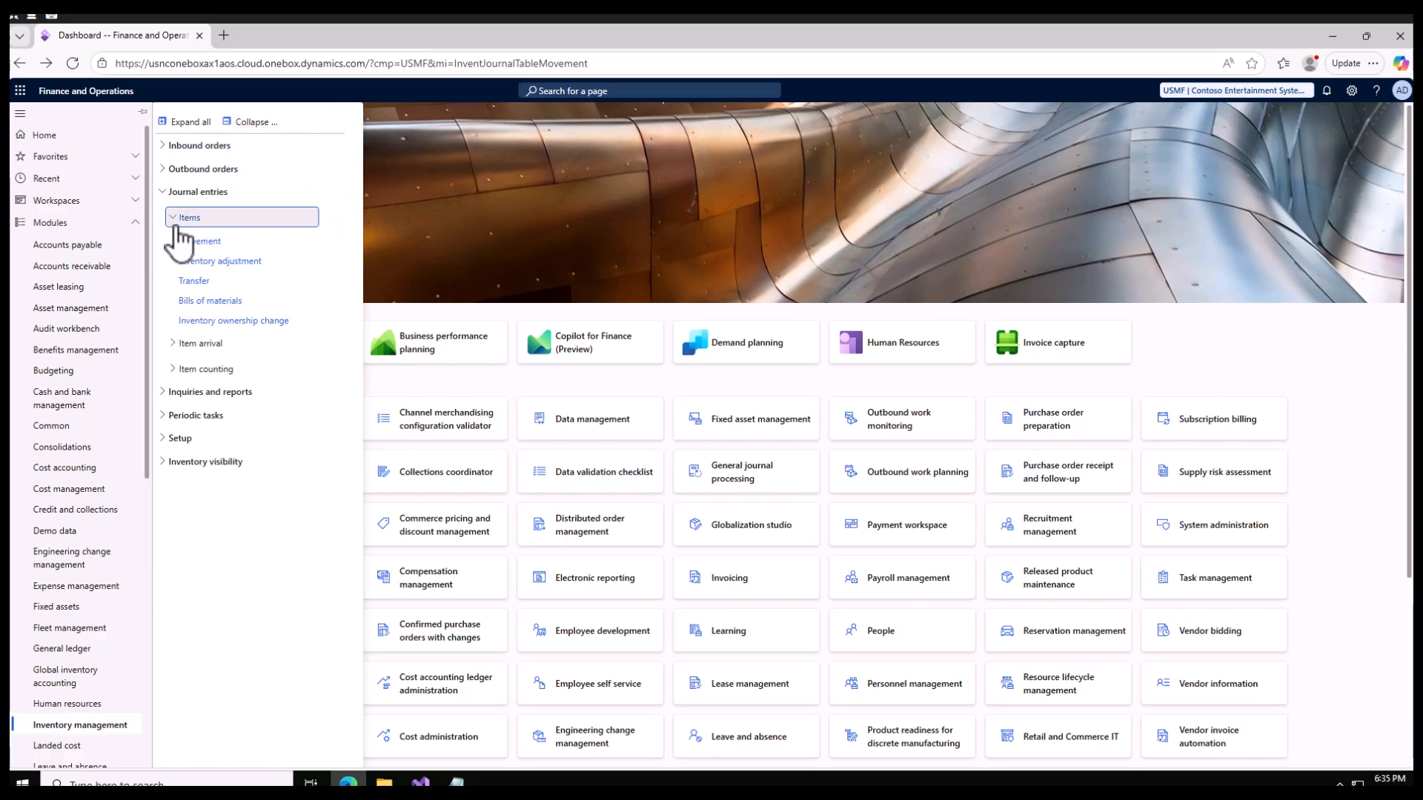
left_click(178, 221)
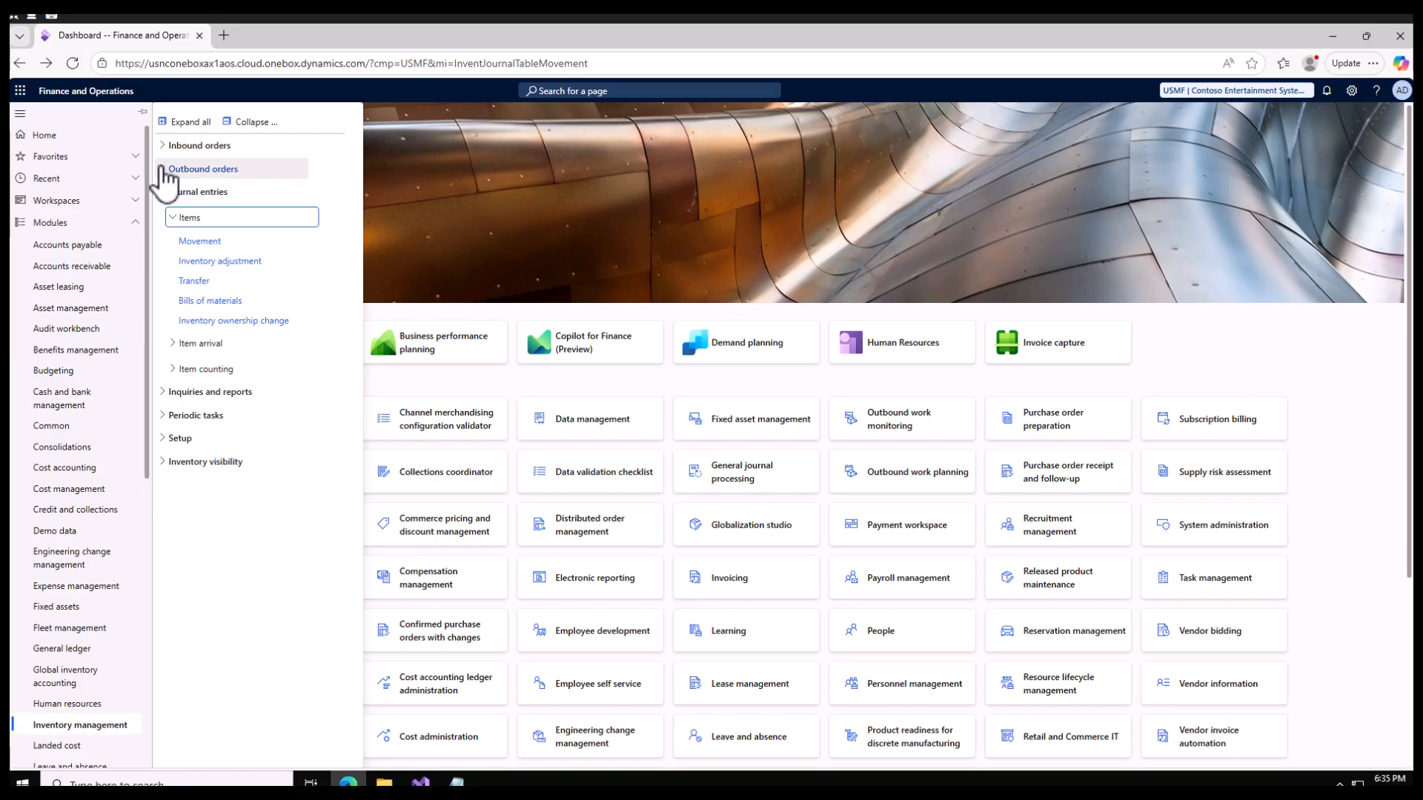
left_click(163, 170)
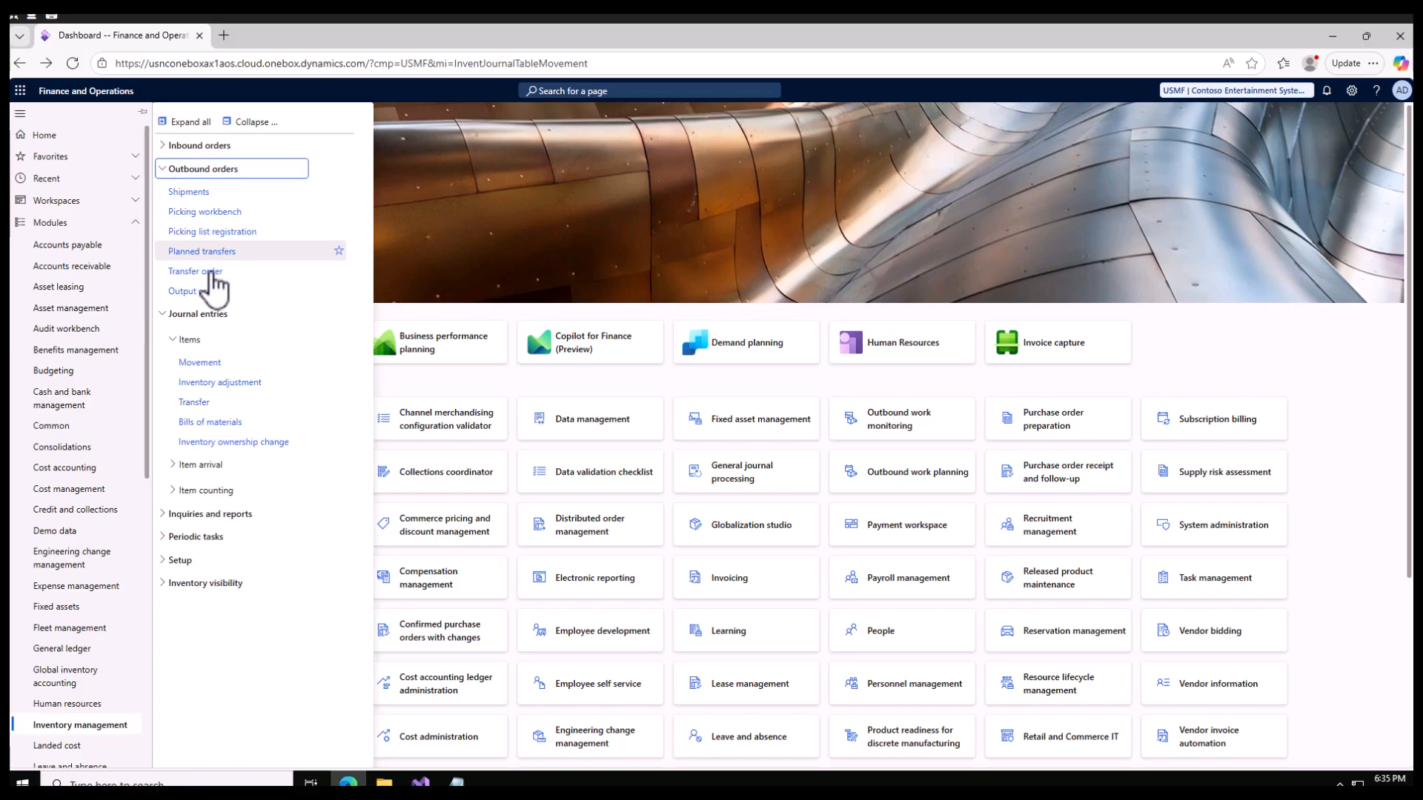
left_click(163, 172)
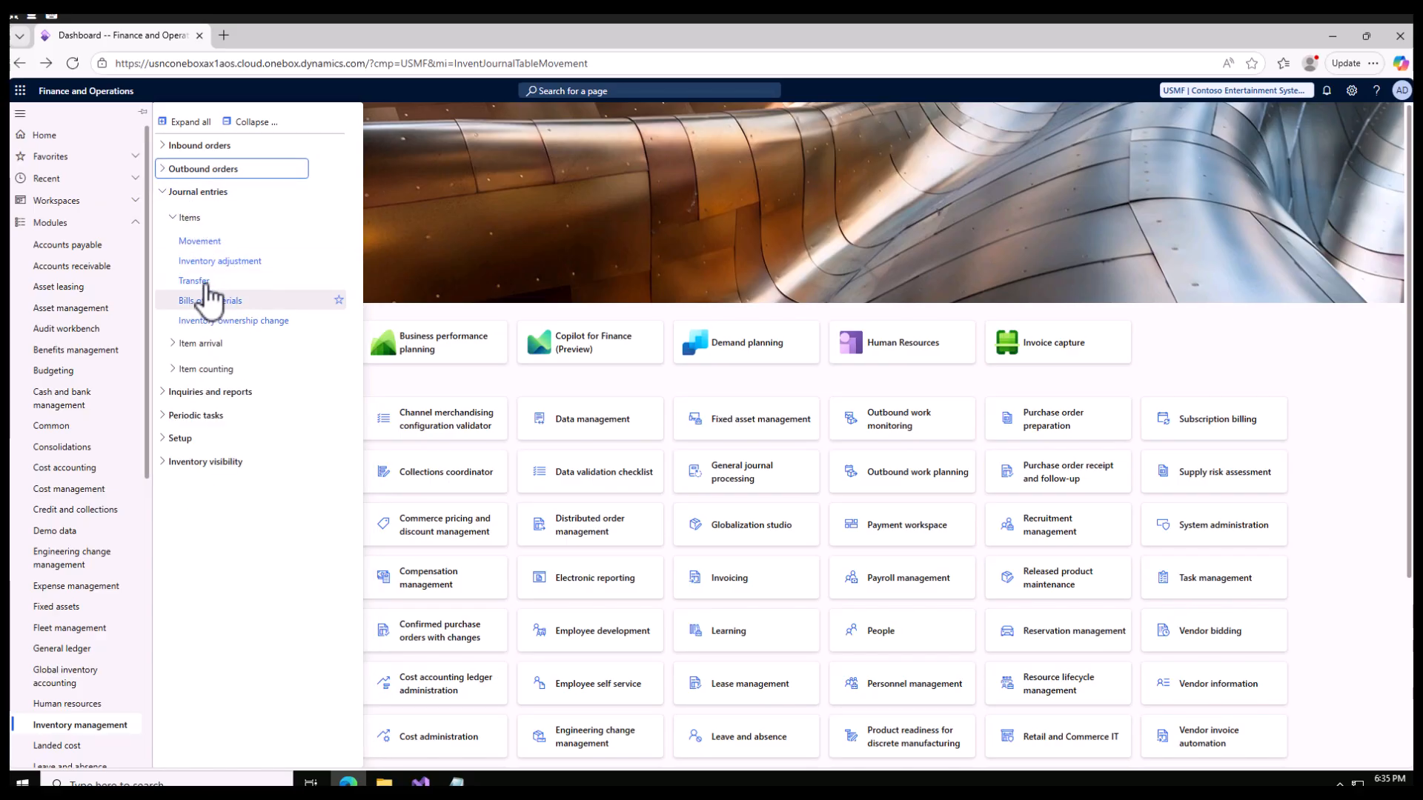
left_click(201, 283)
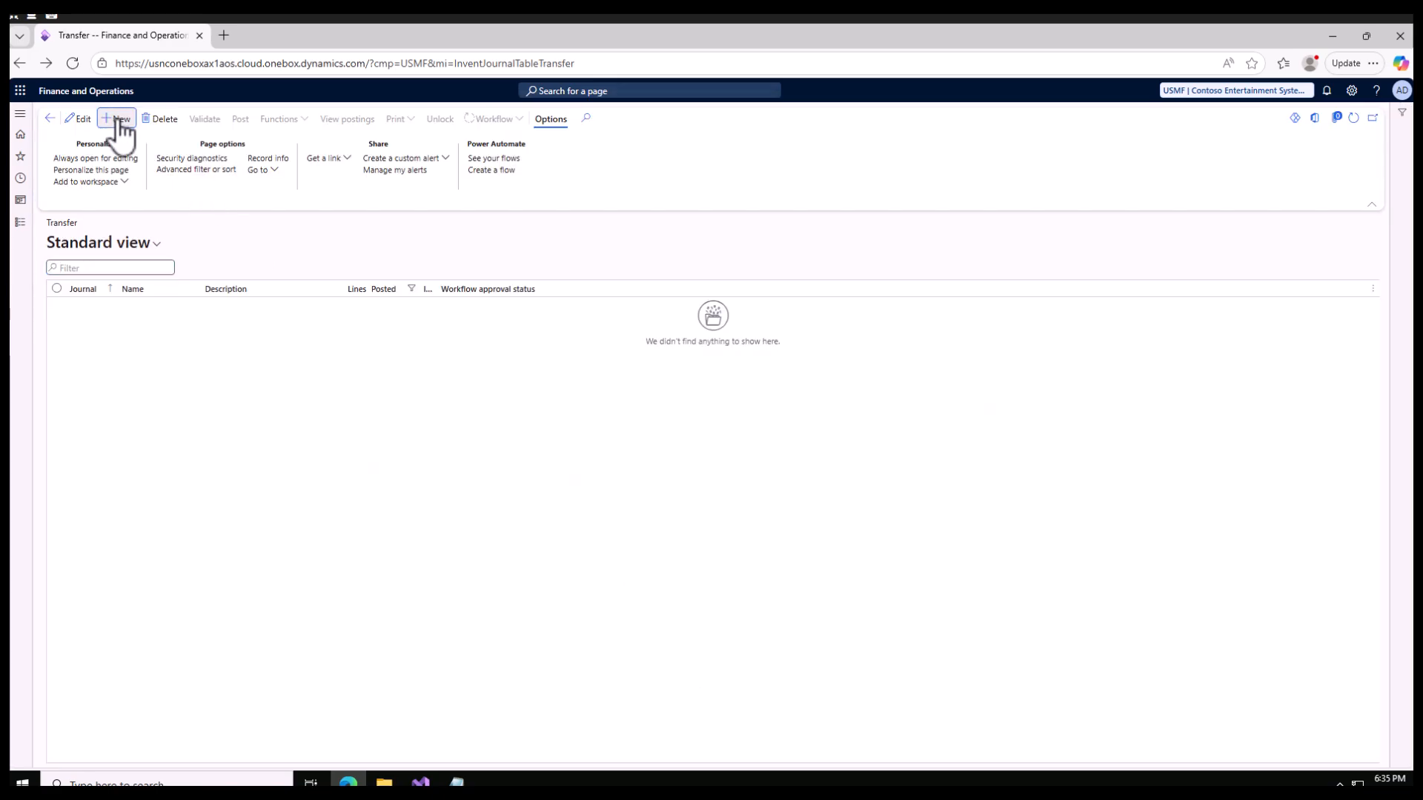
- Start a new inventory transfer journal and select ITrf as its journal name
left_click(119, 121)
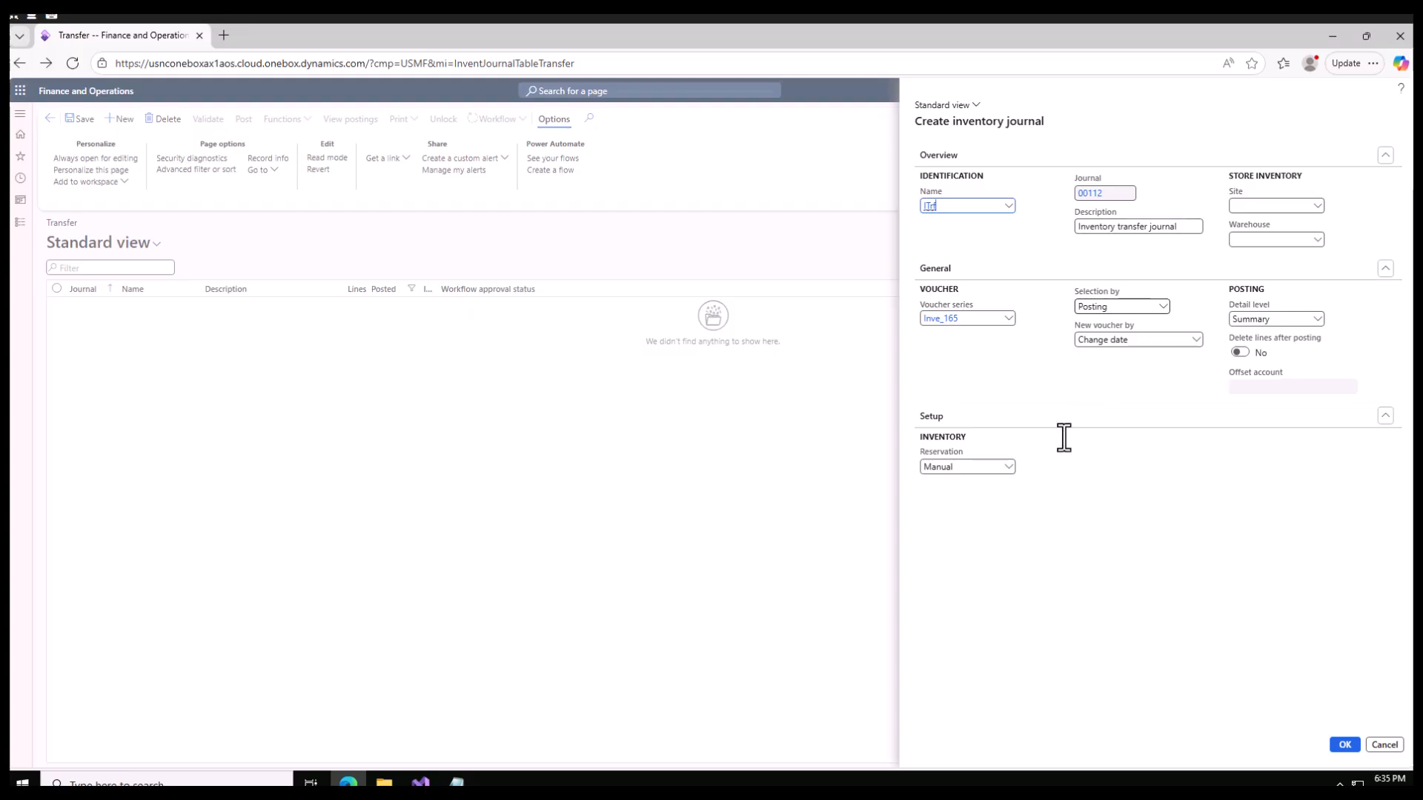
left_click(1009, 208)
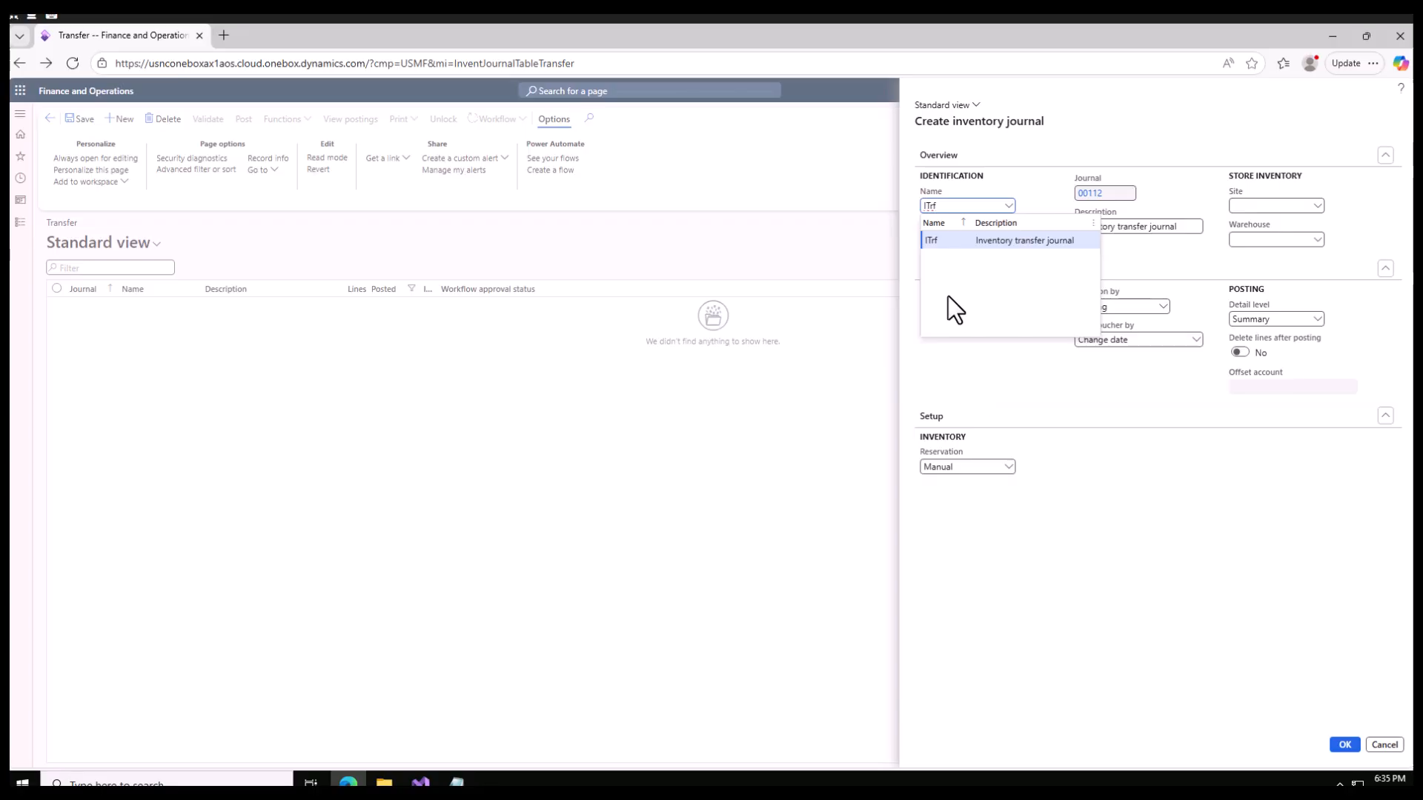
left_click(939, 240)
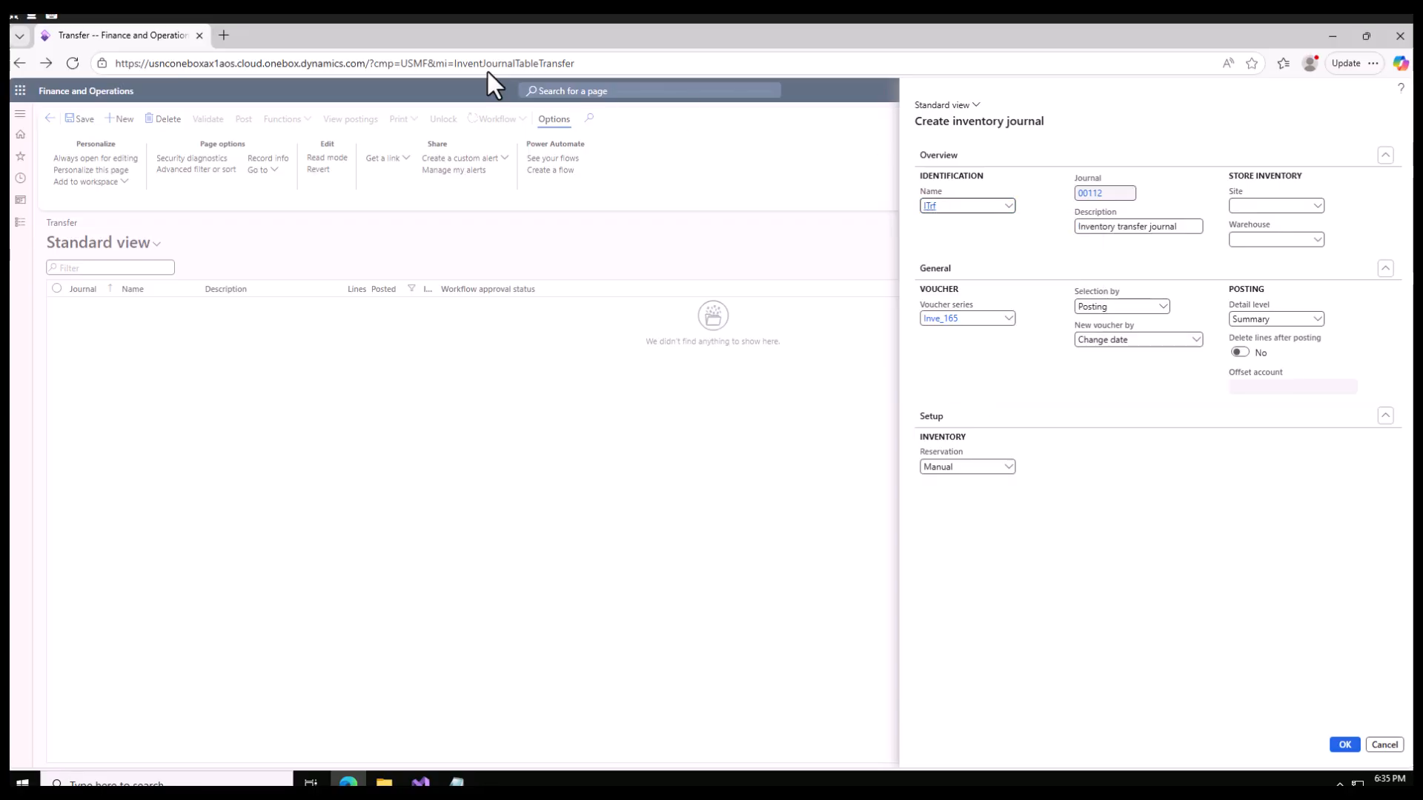
- Duplicate the Transfer browser tab and open the Inventory journal names setup page of Inventory management in the copy
right_click(128, 46)
left_click(175, 127)
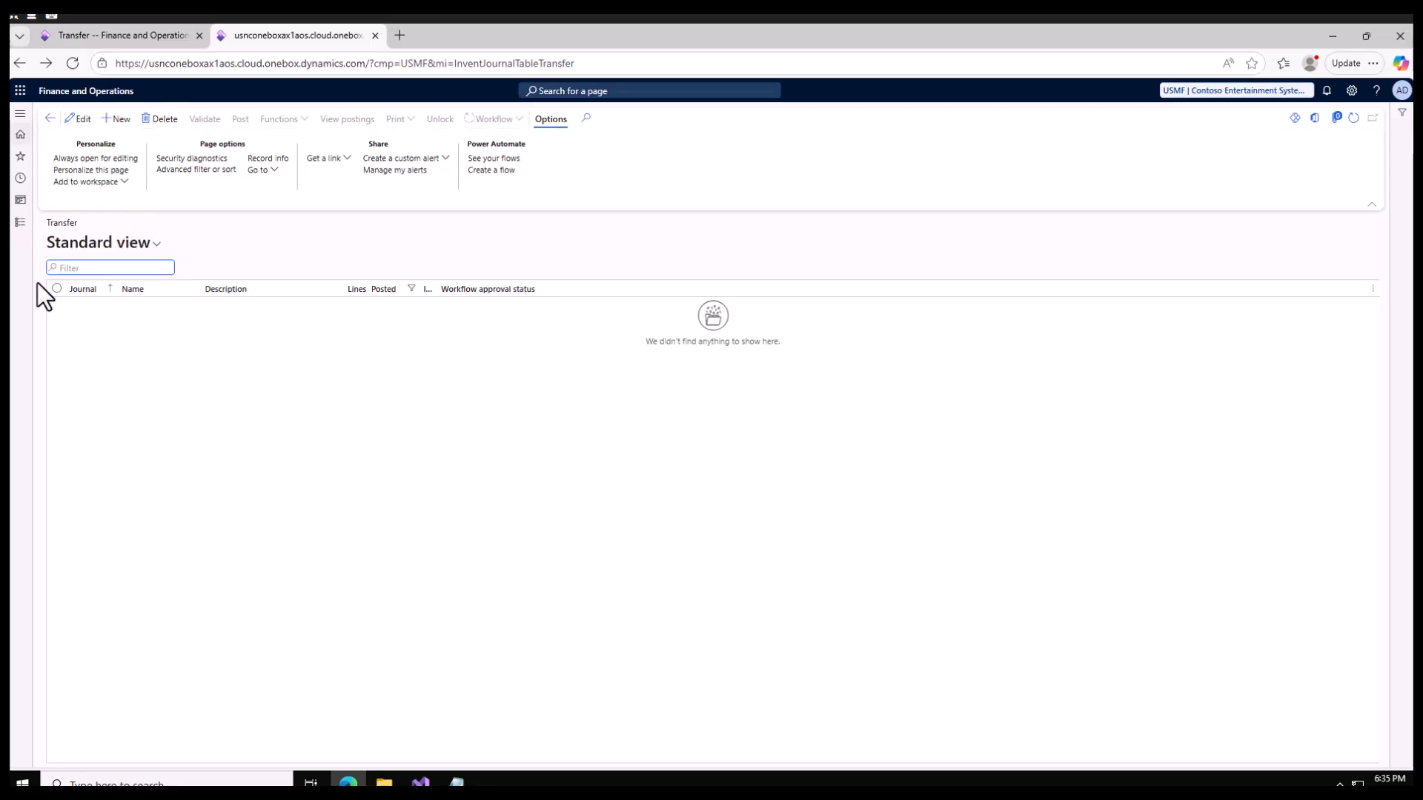
left_click(23, 225)
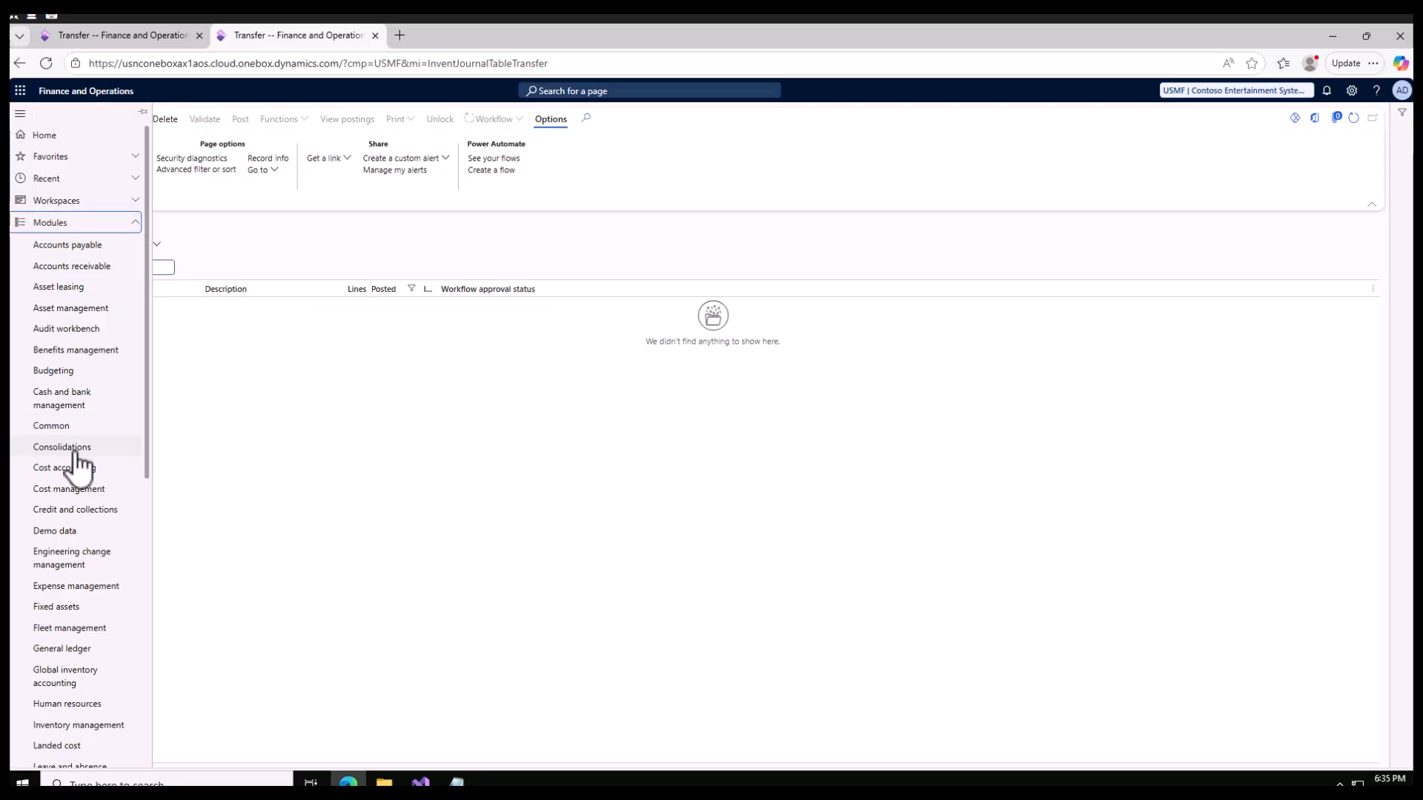
scroll(76, 461, "down", 6)
left_click(93, 215)
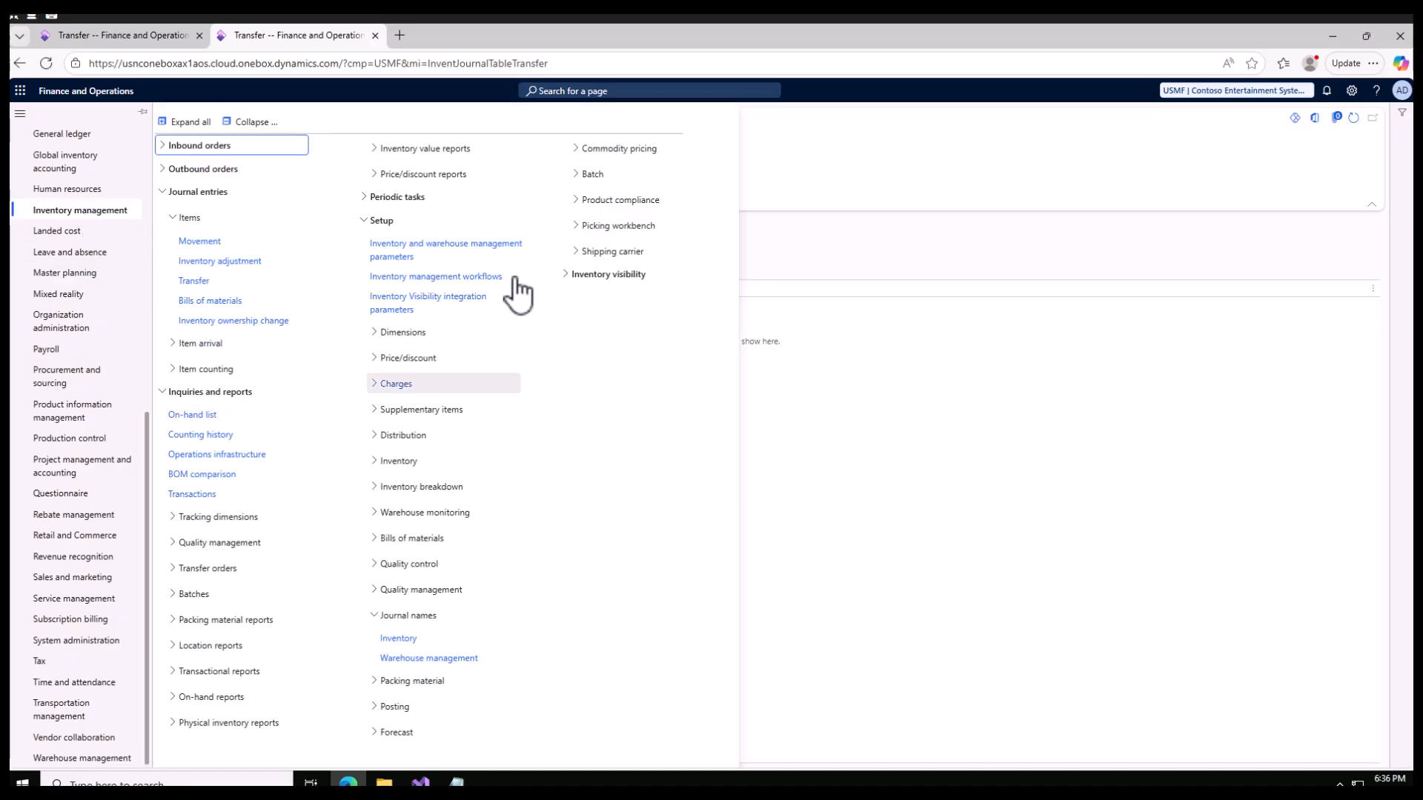
left_click(249, 122)
left_click(170, 263)
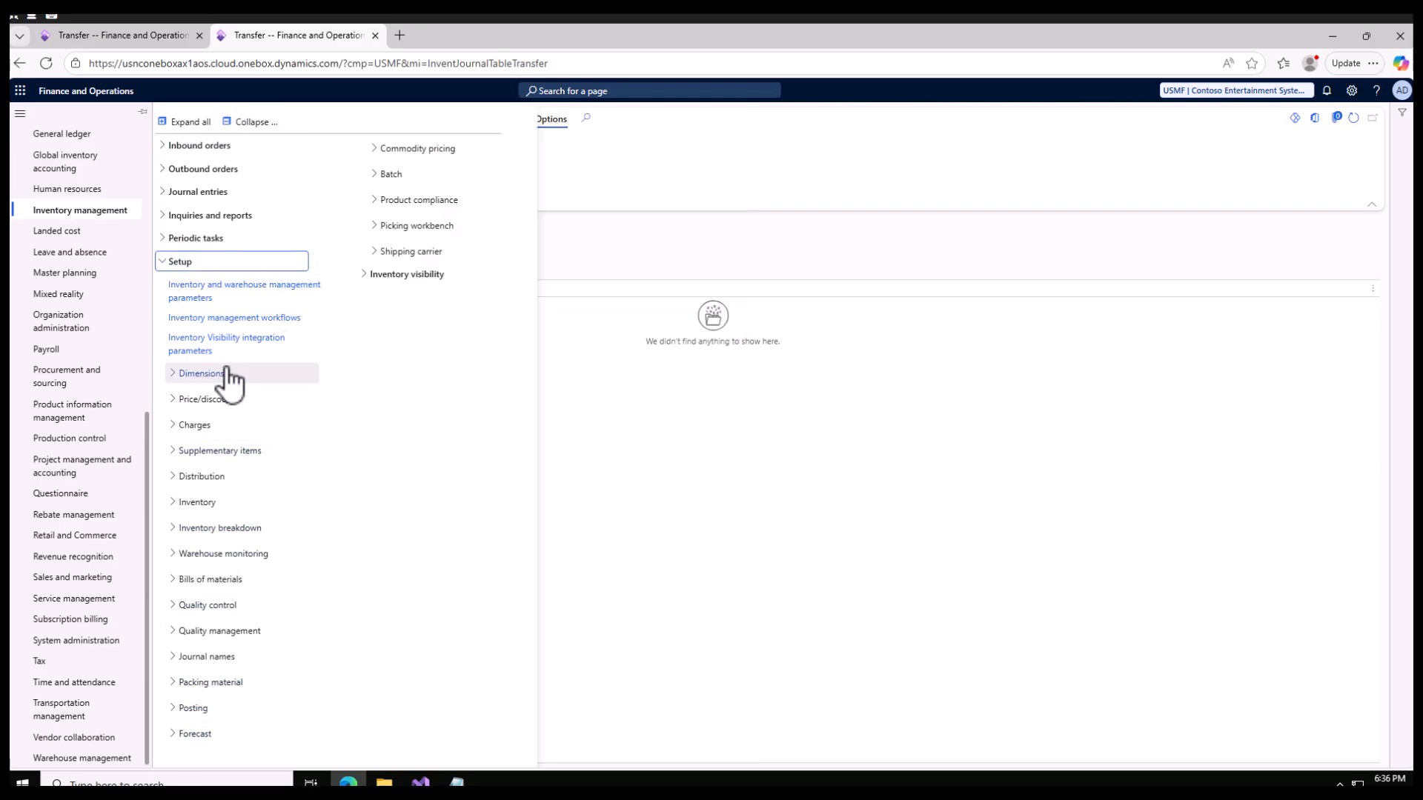
left_click(178, 657)
left_click(199, 680)
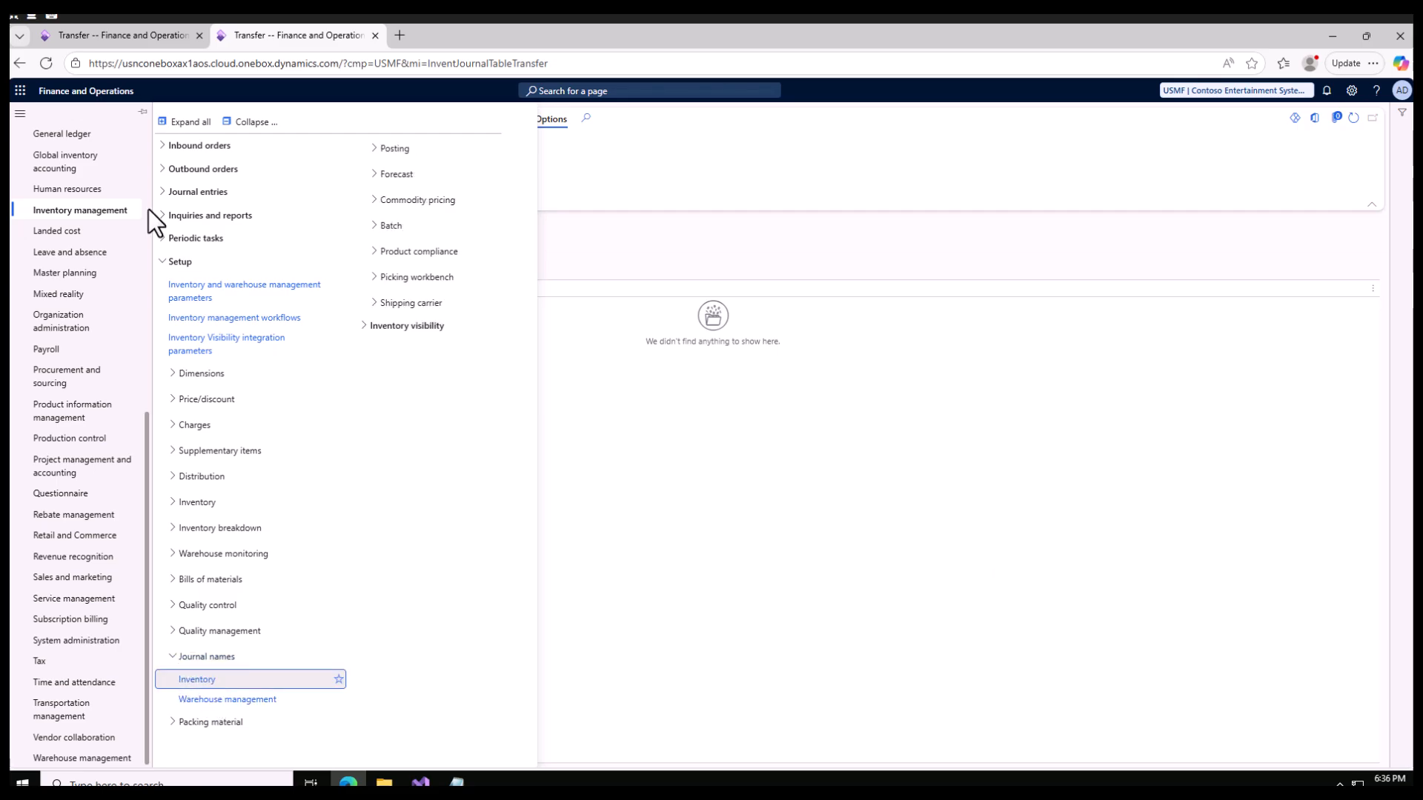
- Compare the journal name in the pending transfer journal with the setup of the ITrf inventory journal name
left_click(123, 35)
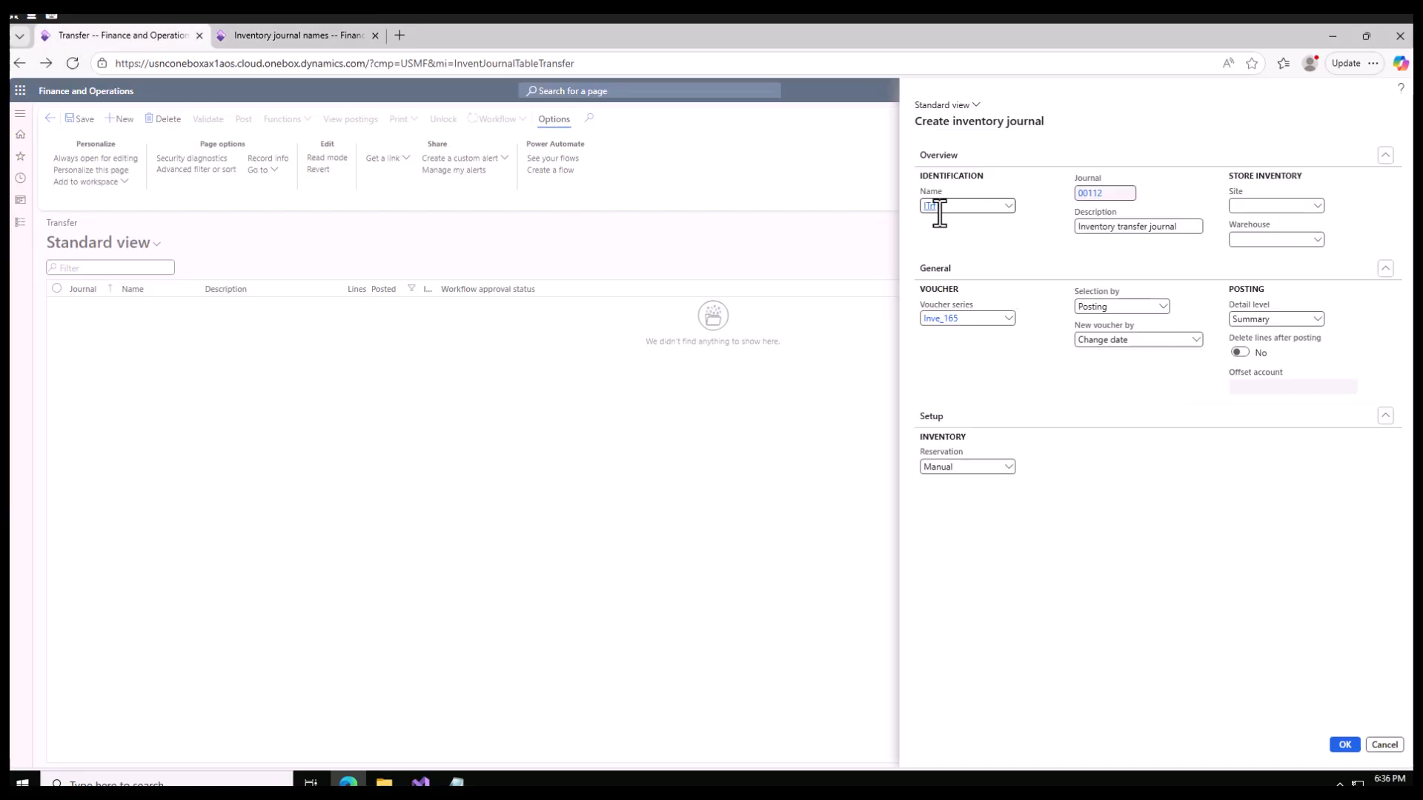
left_click(308, 37)
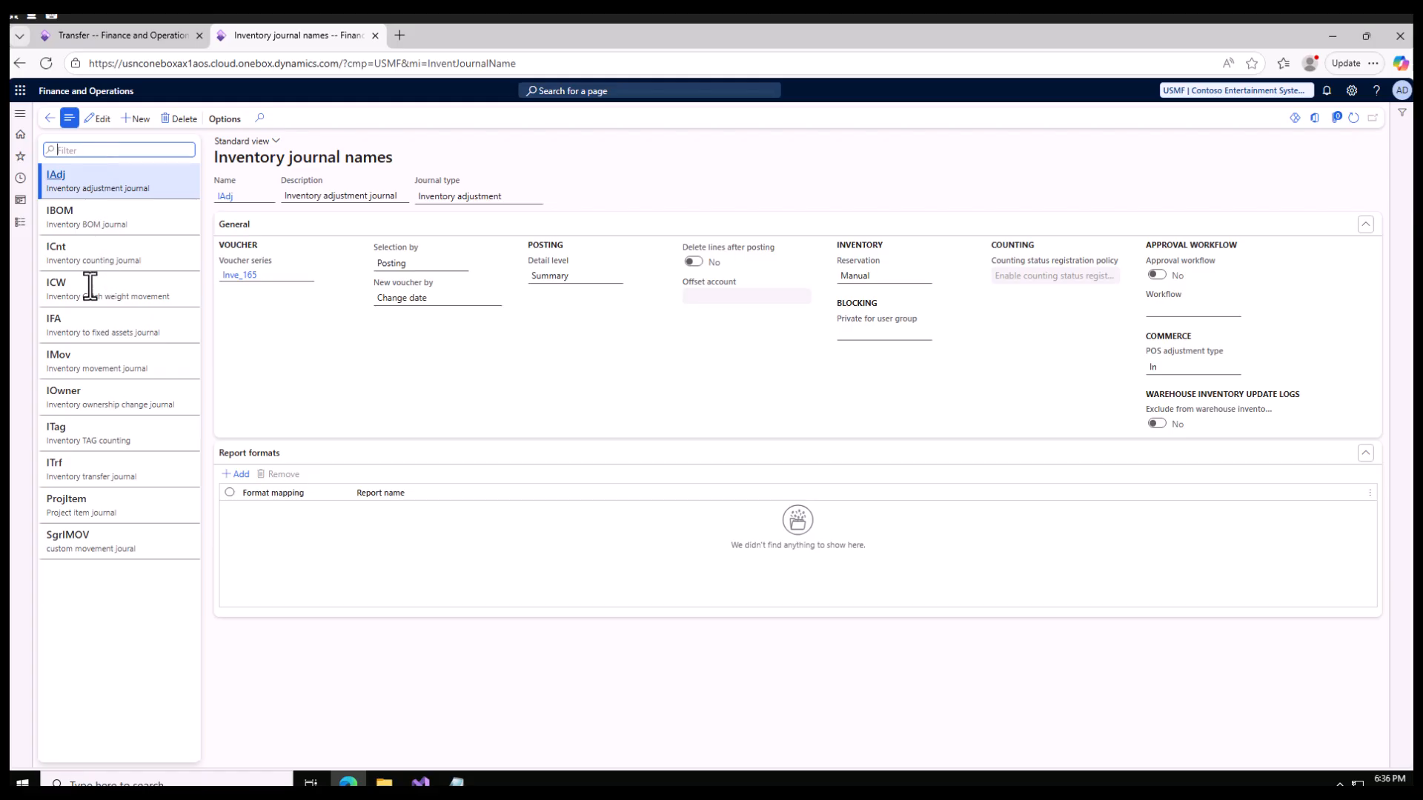
left_click(86, 466)
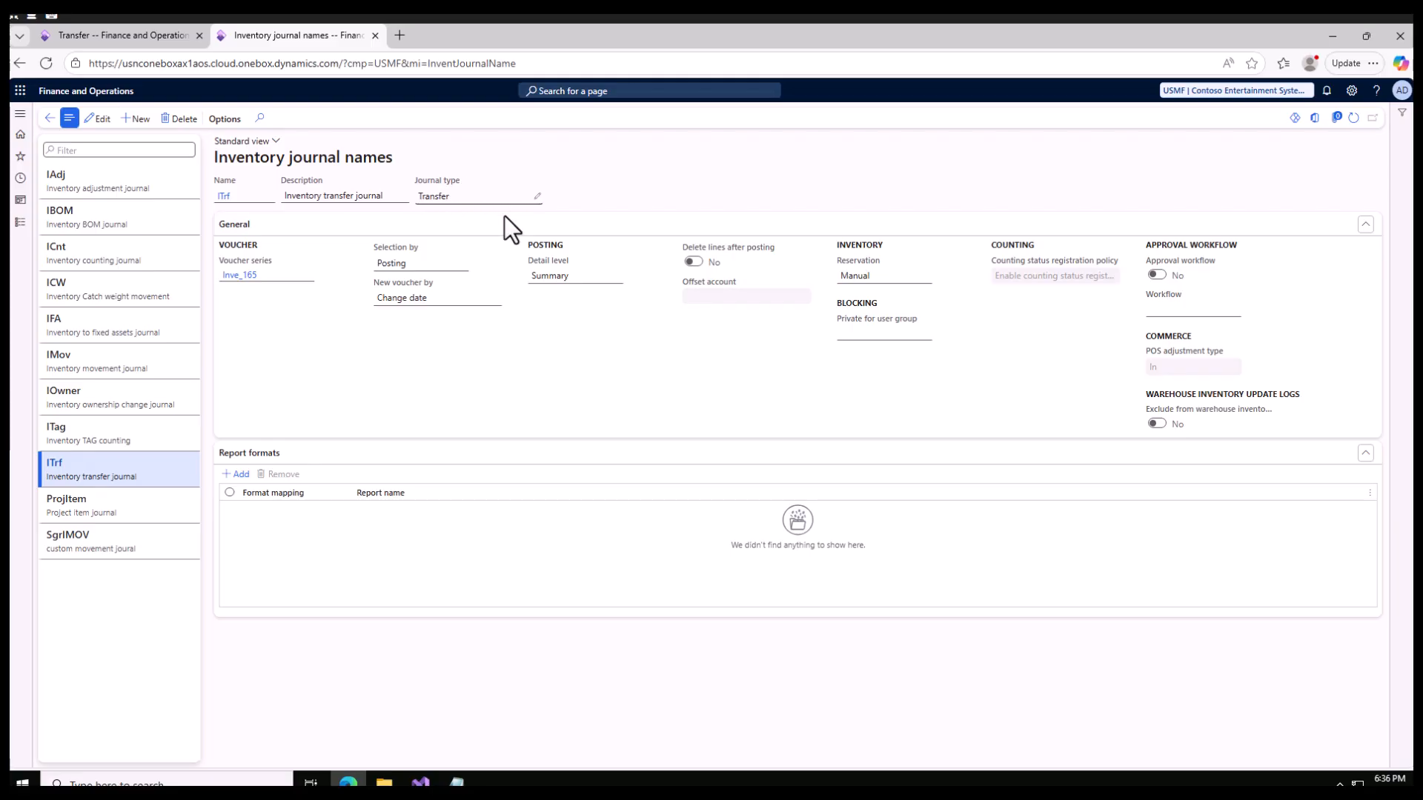
- Create and save an inventory journal name SgrITrf with journal type Transfer, leaving the description empty
left_click(139, 119)
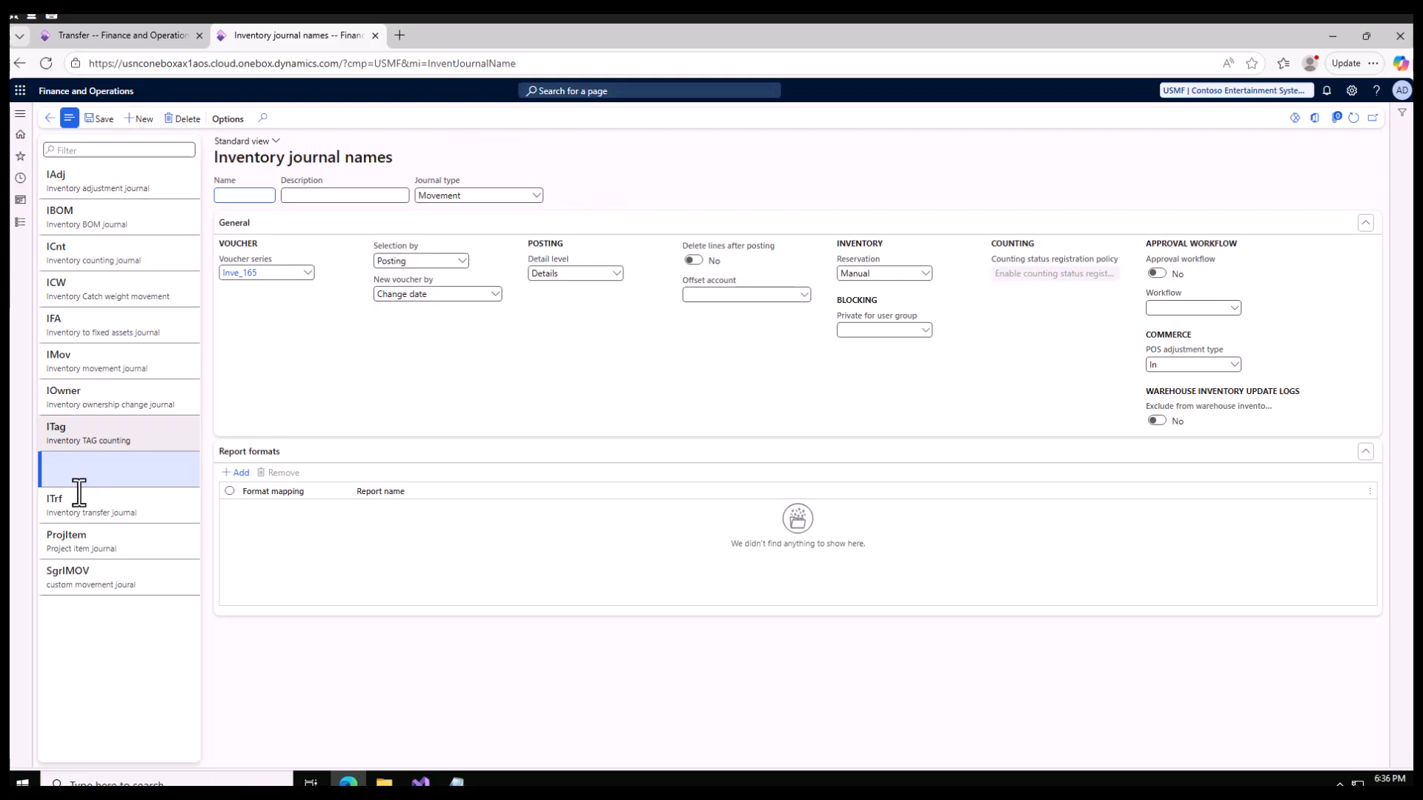
left_click(245, 194)
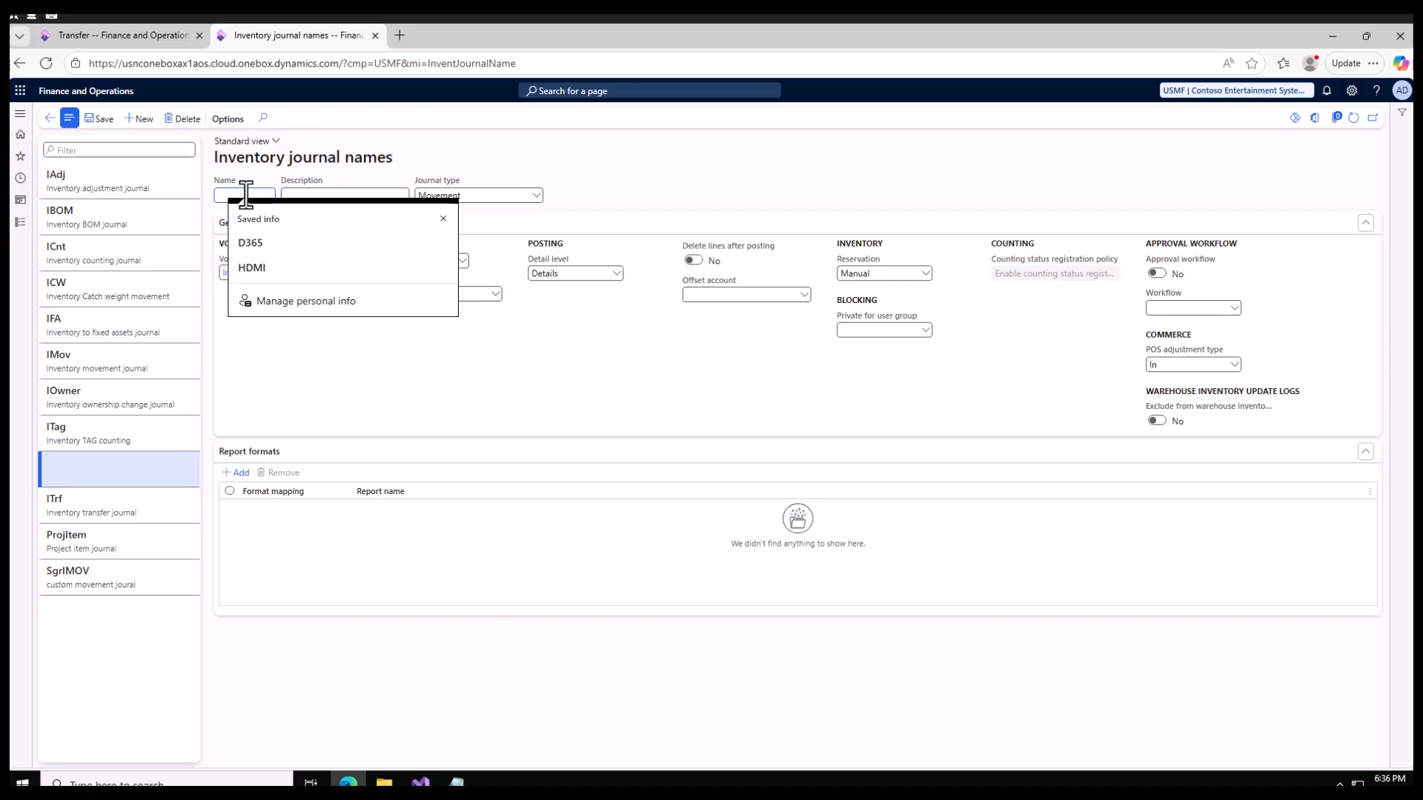
type("Sgrl")
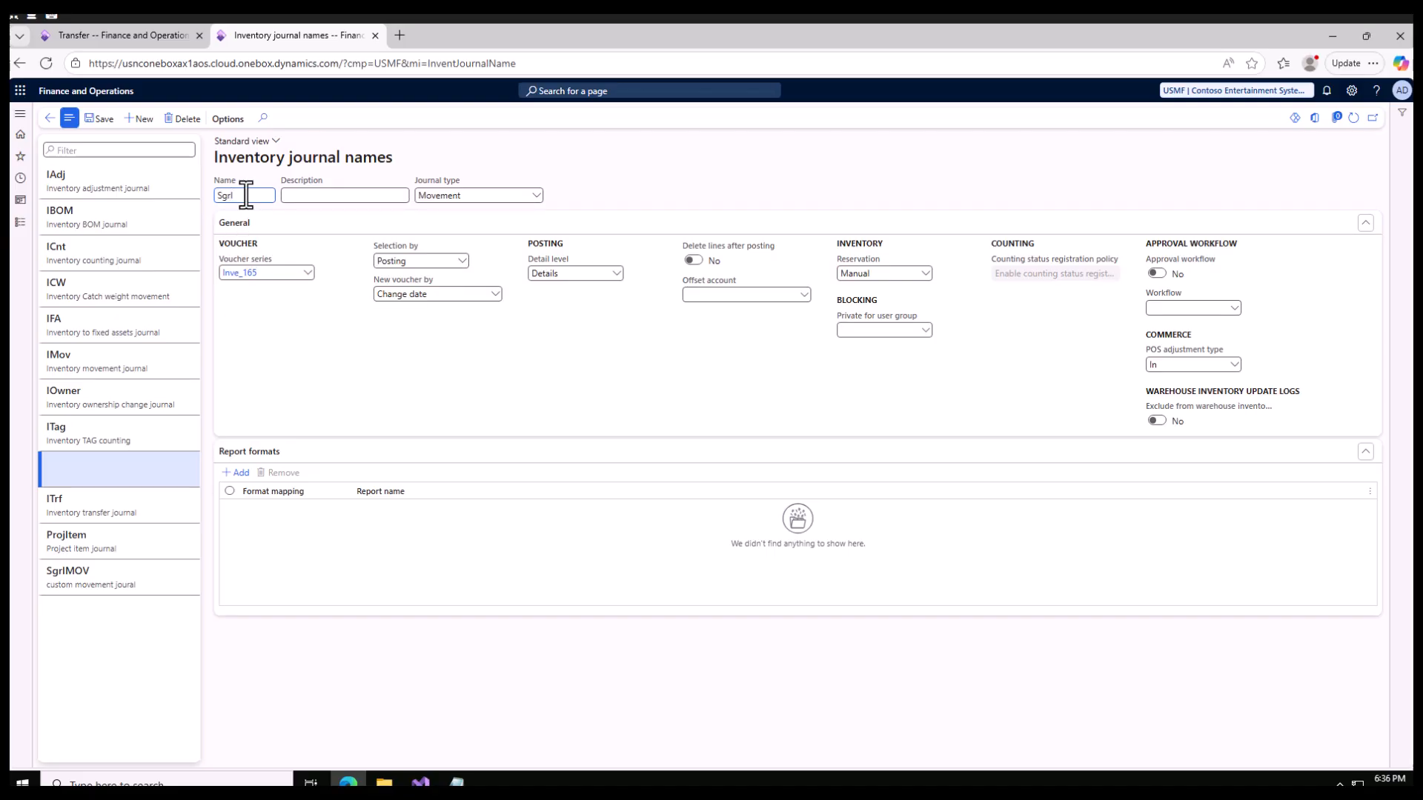
type("rITrf")
left_click(535, 196)
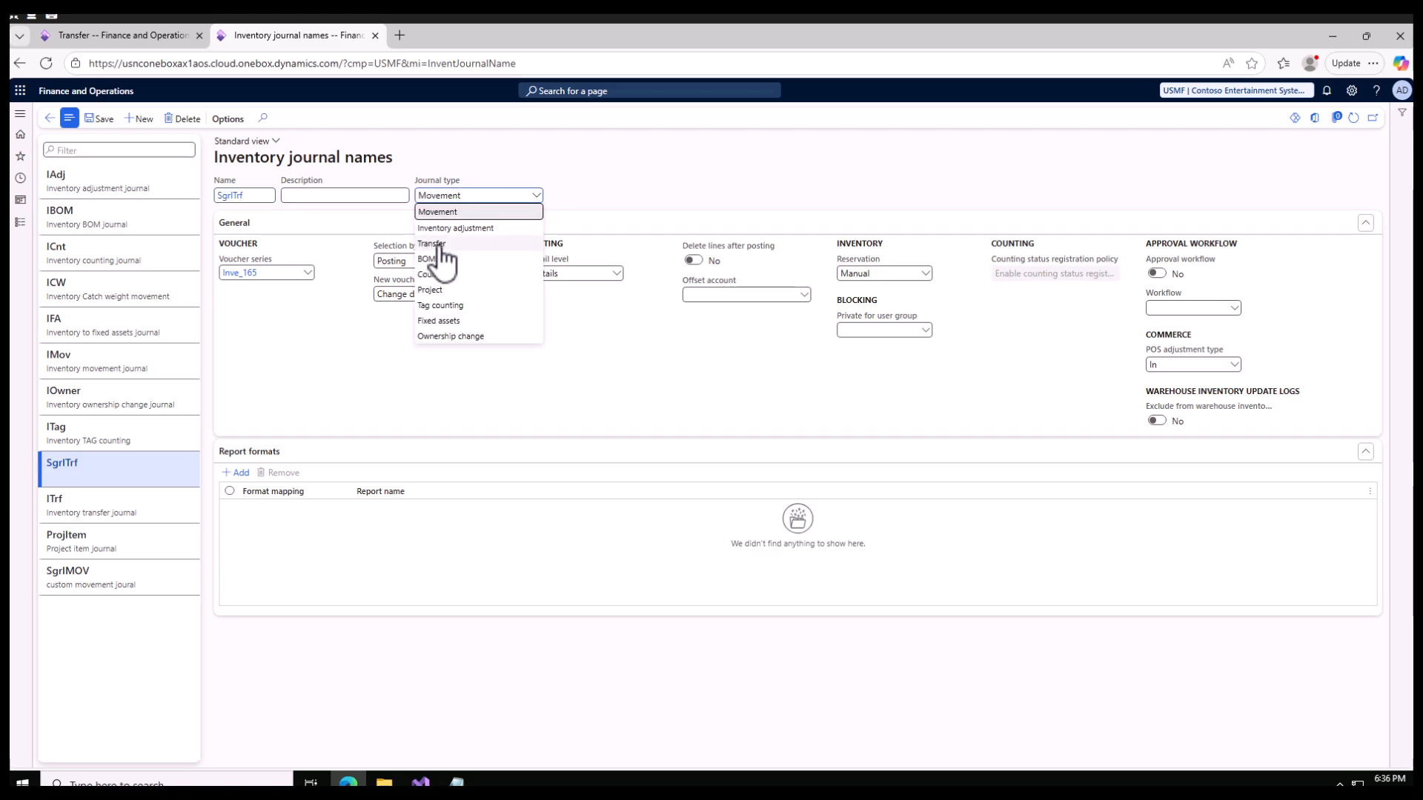
left_click(437, 244)
left_click(327, 197)
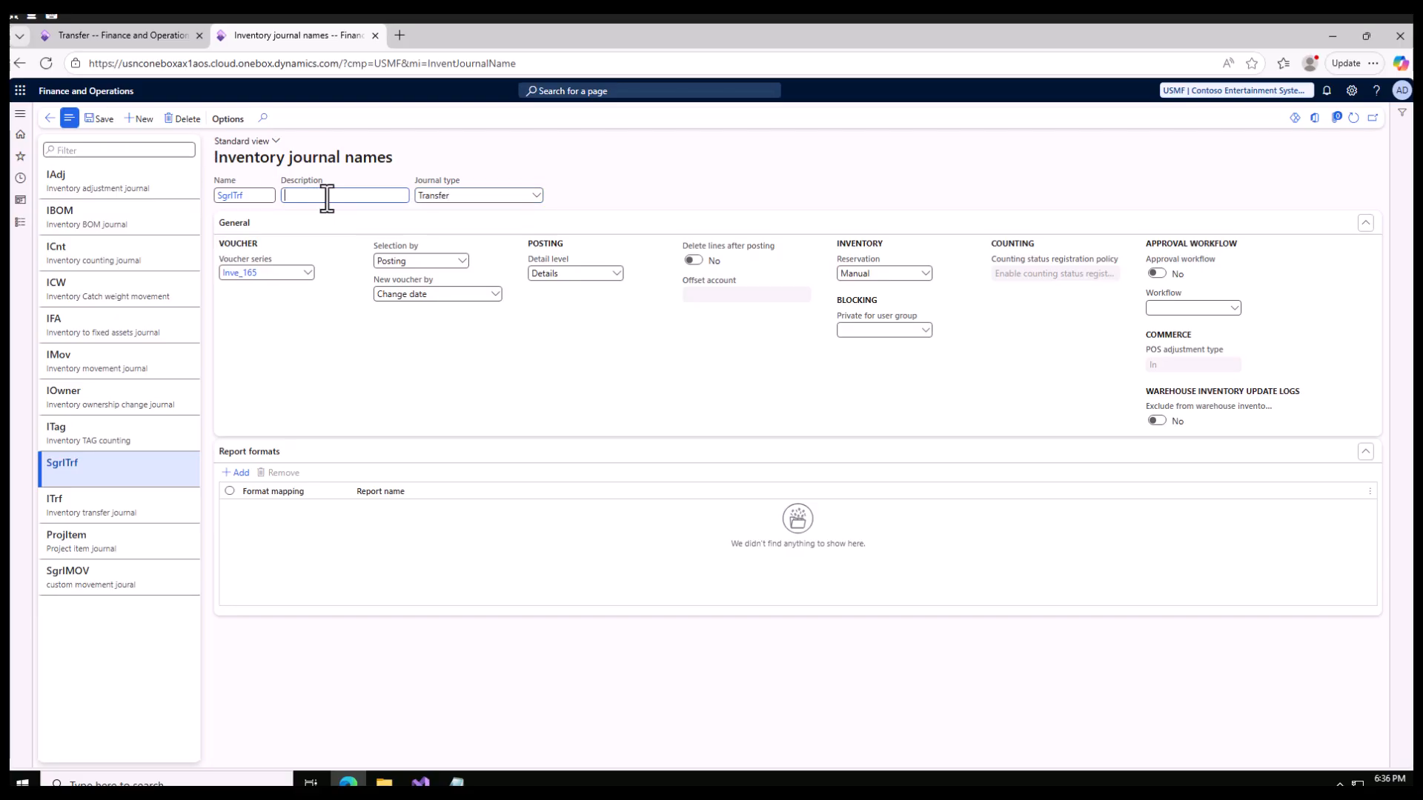
left_click(98, 120)
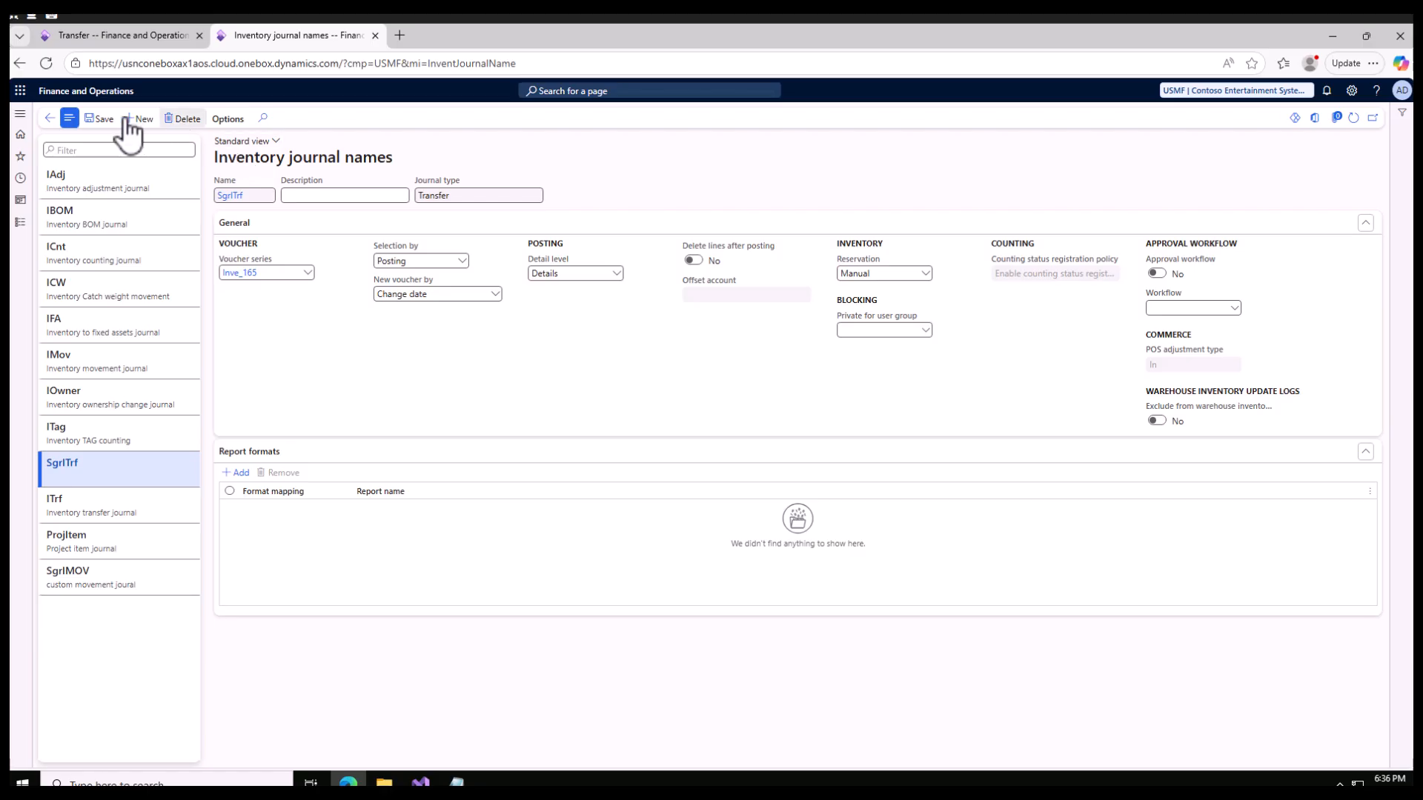
- Discard the pending transfer journal and create a new one with the journal name SgrITrf
left_click(119, 35)
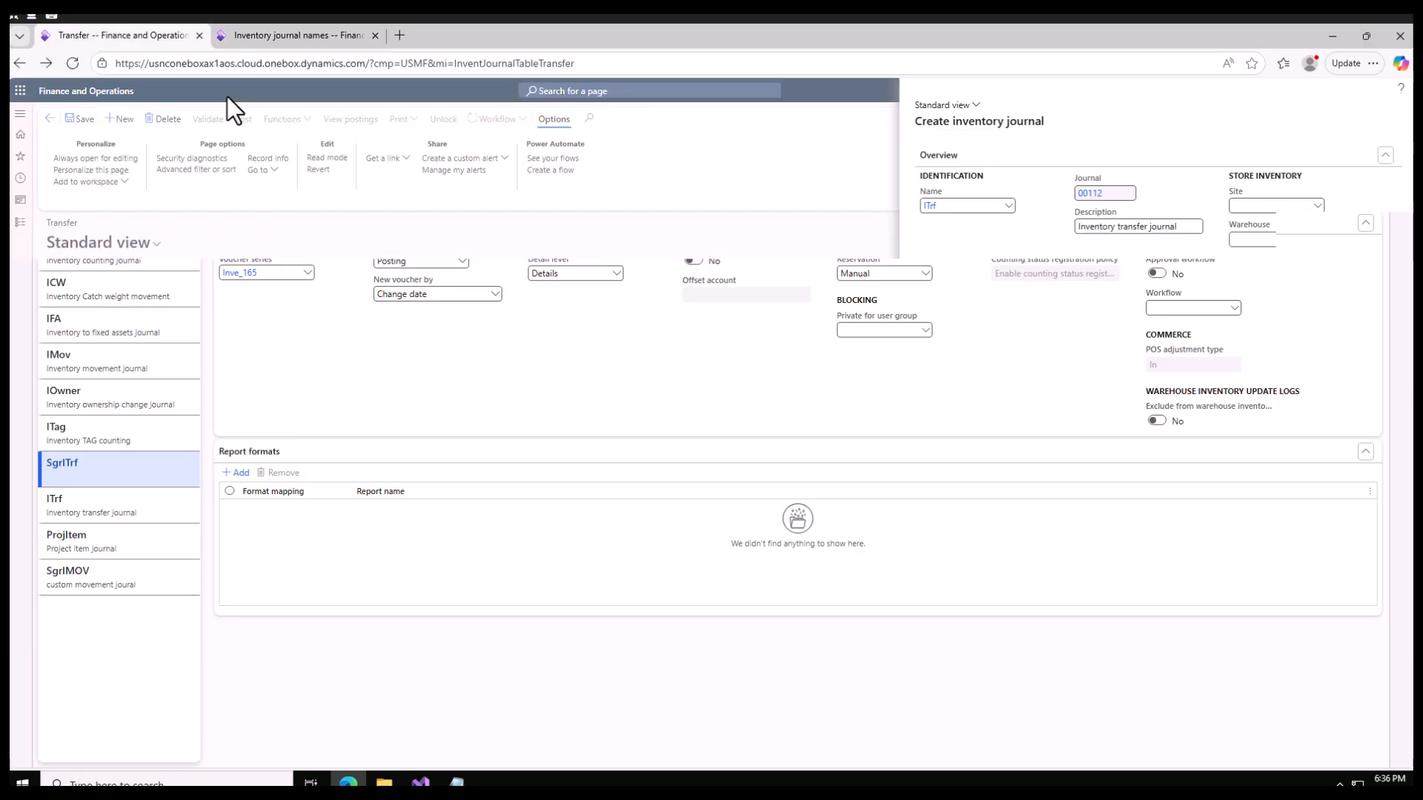
left_click(1383, 744)
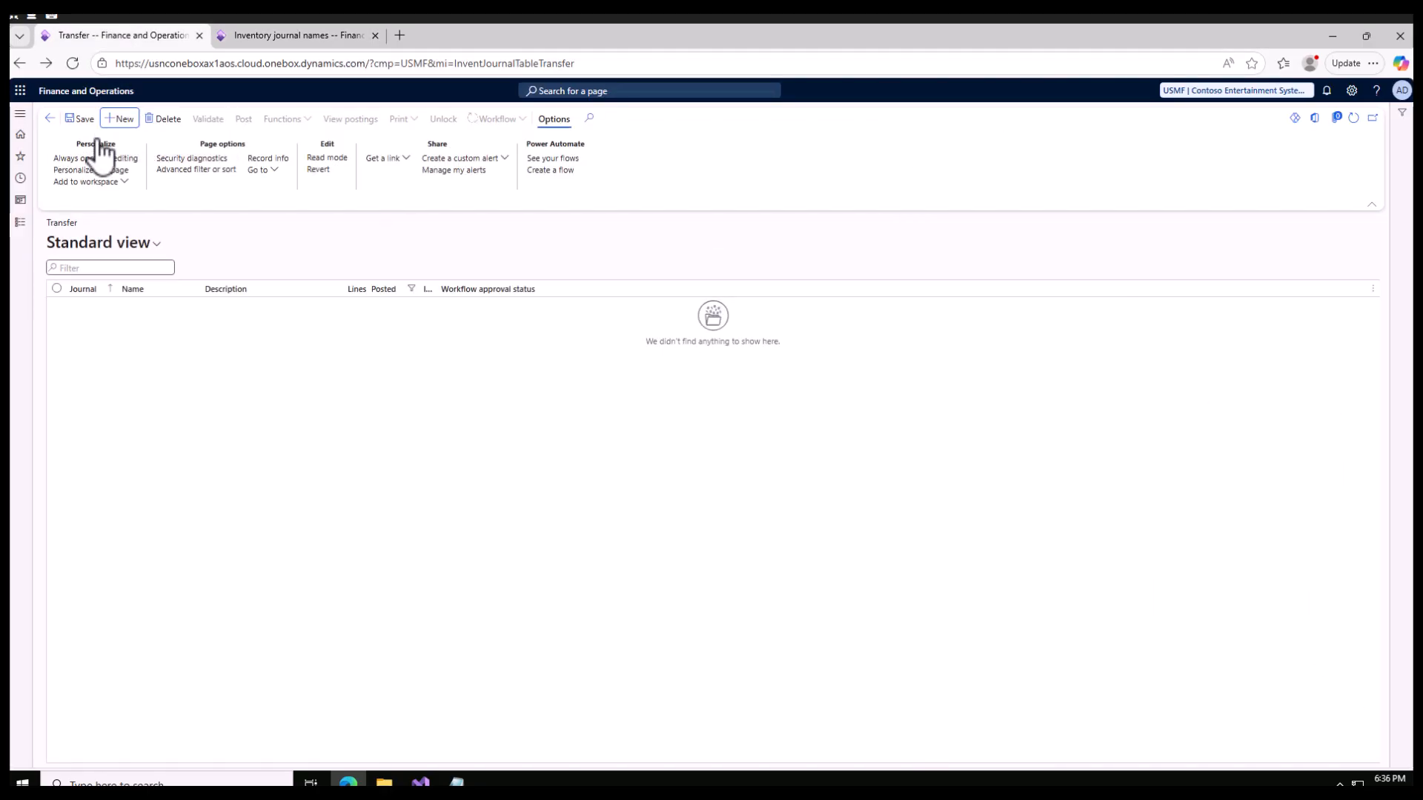
left_click(118, 122)
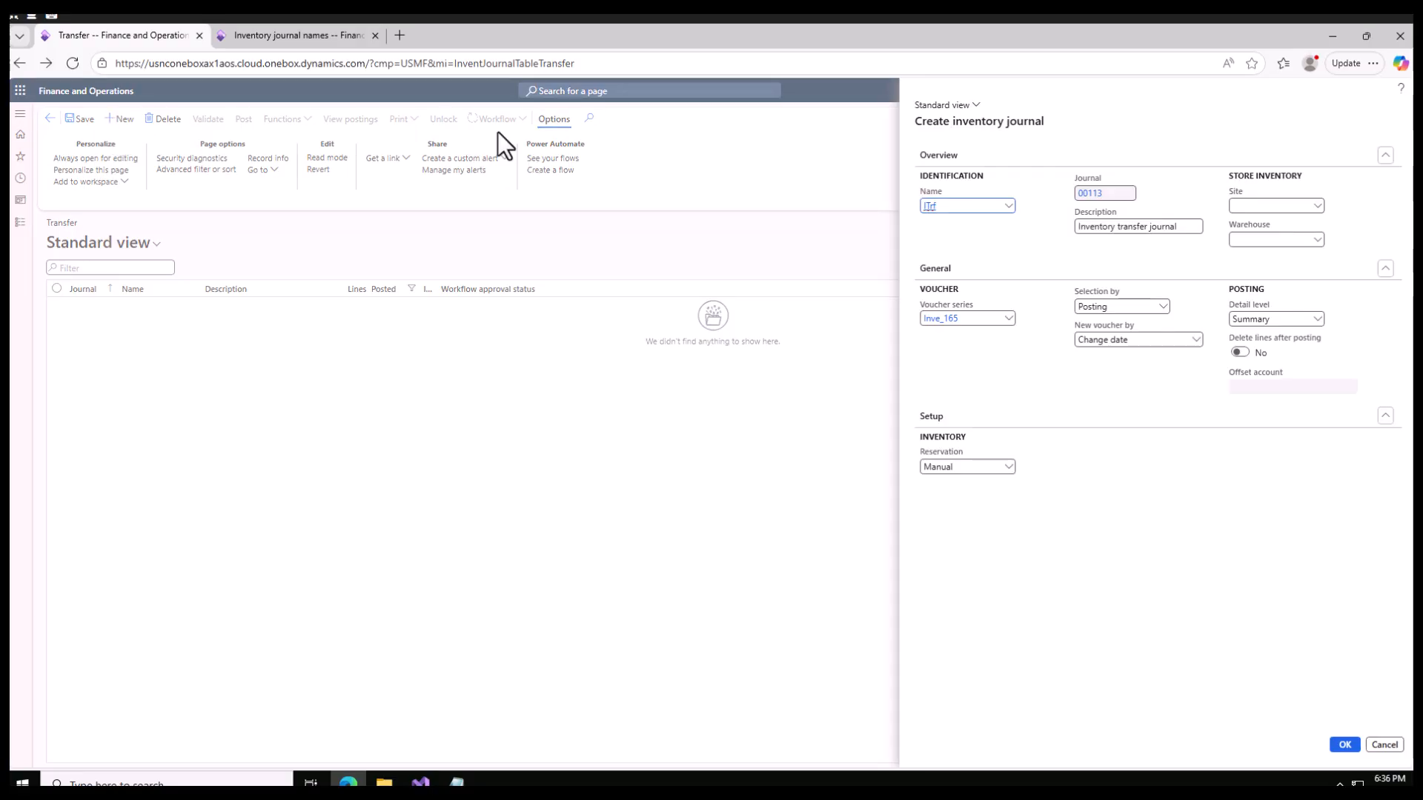
left_click(1008, 205)
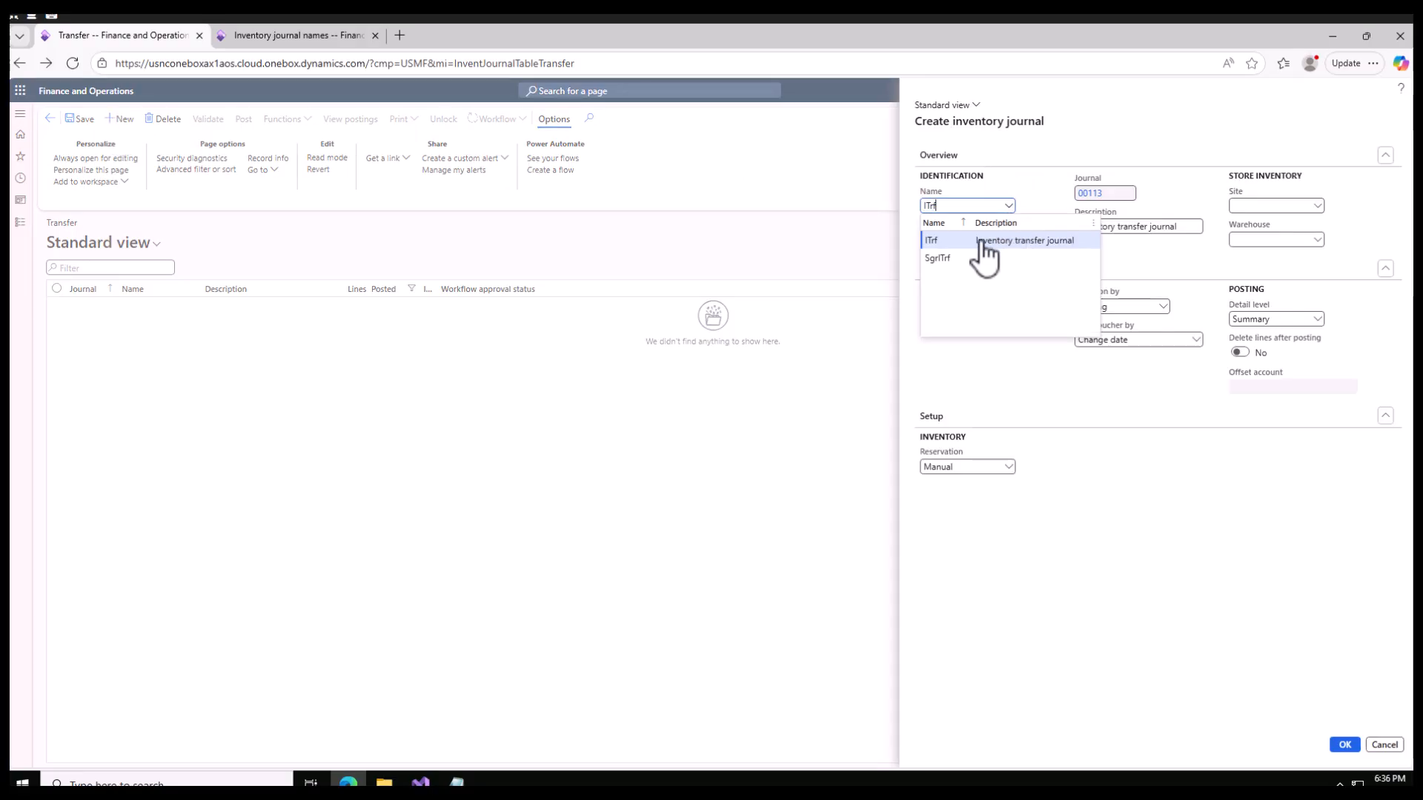
left_click(946, 258)
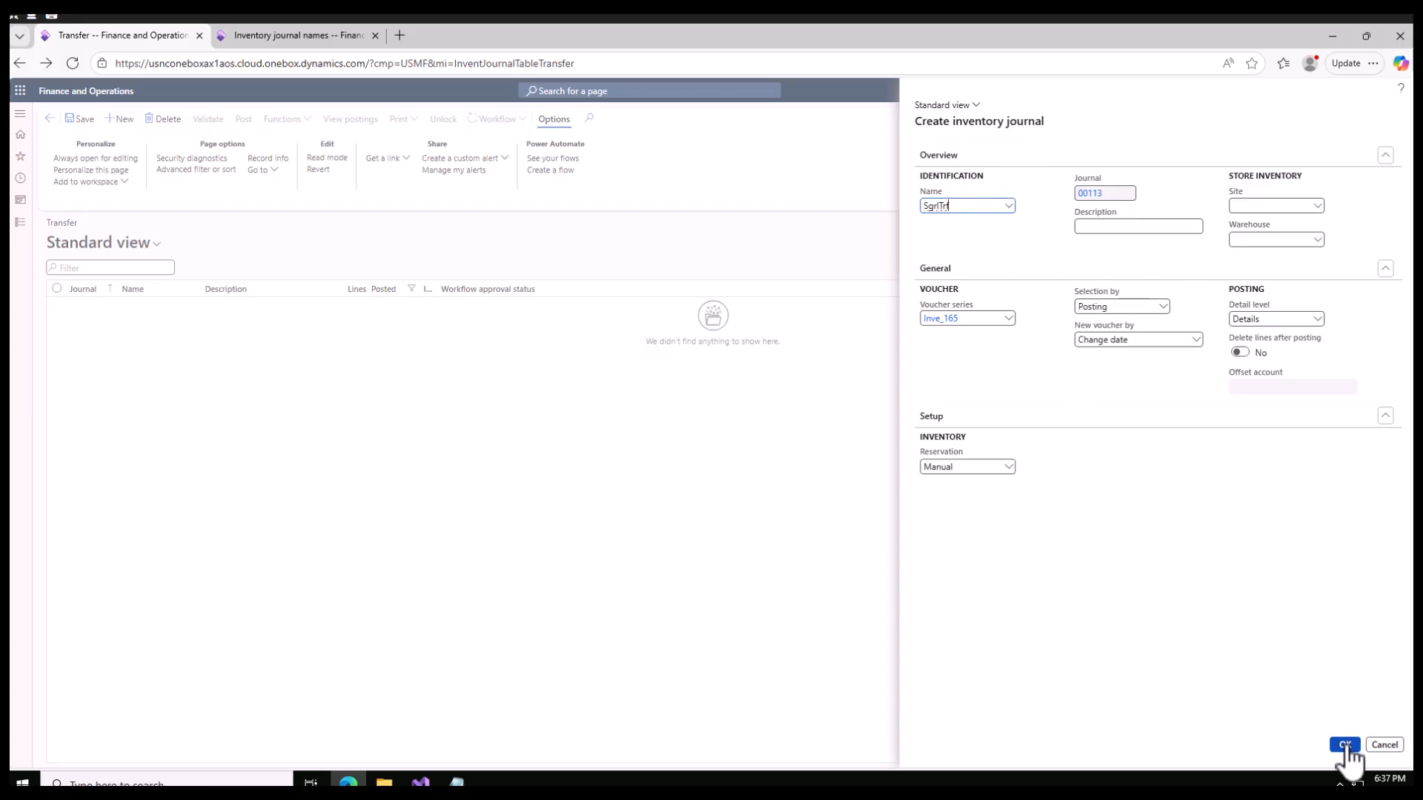
key("alt+Return")
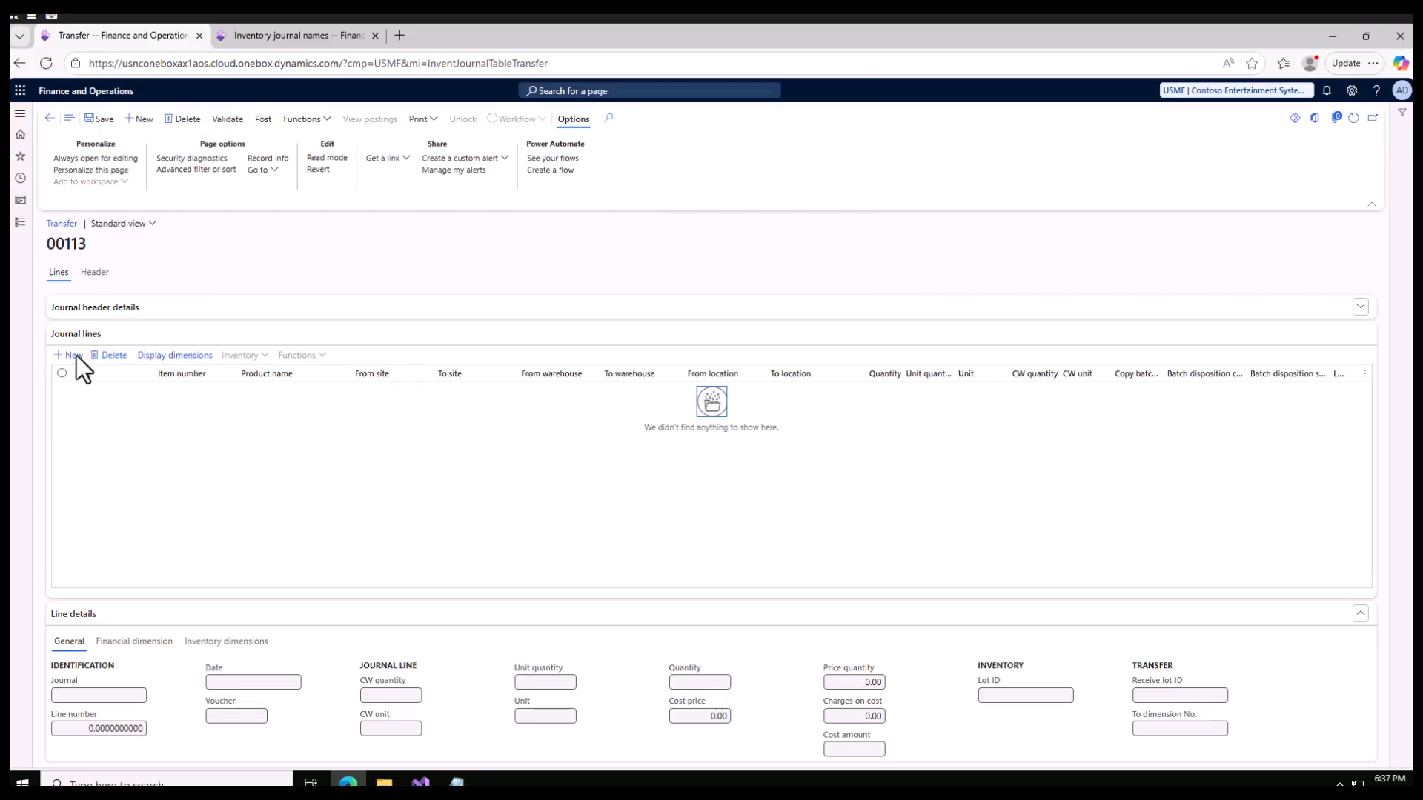
- Add a line to the transfer journal for item D365 Product
left_click(69, 355)
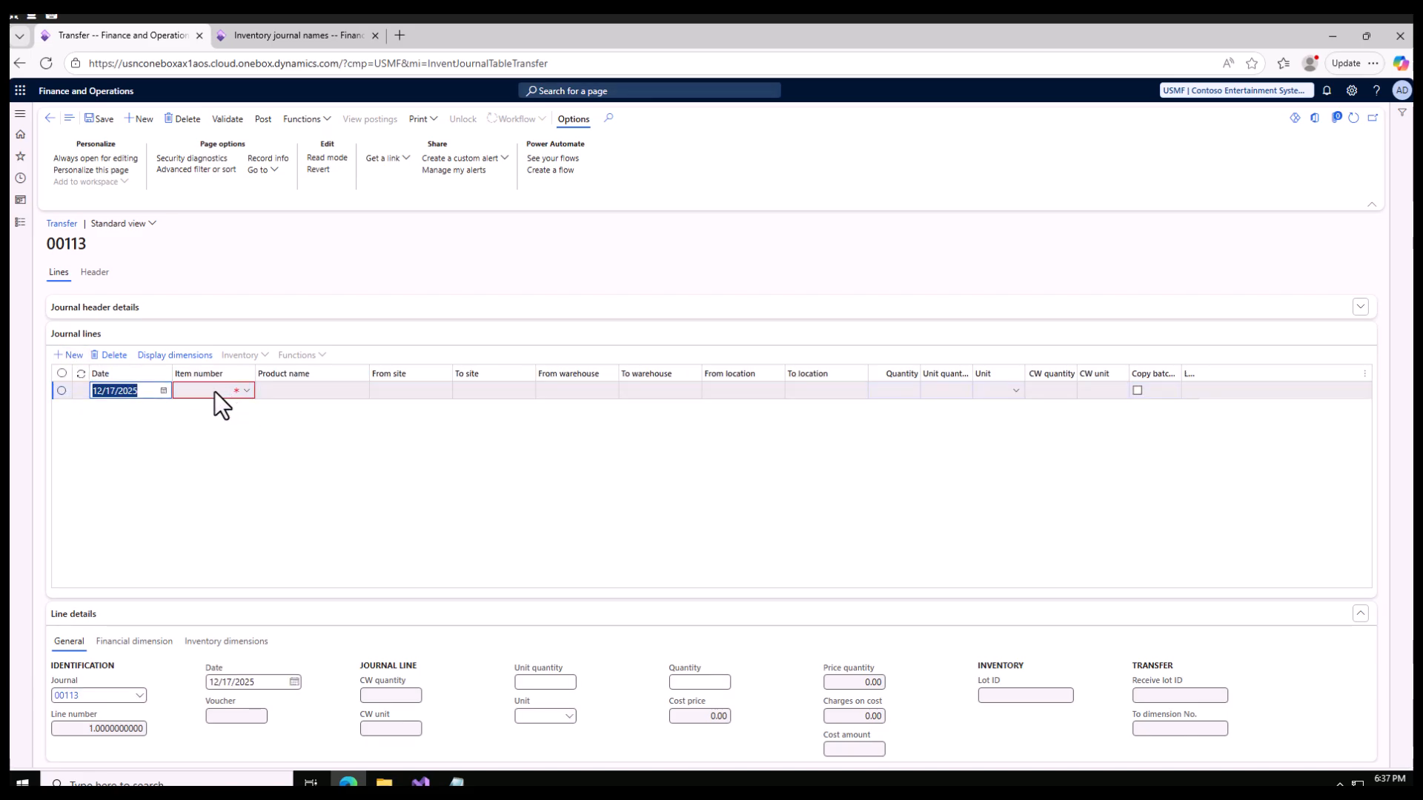
left_click(215, 391)
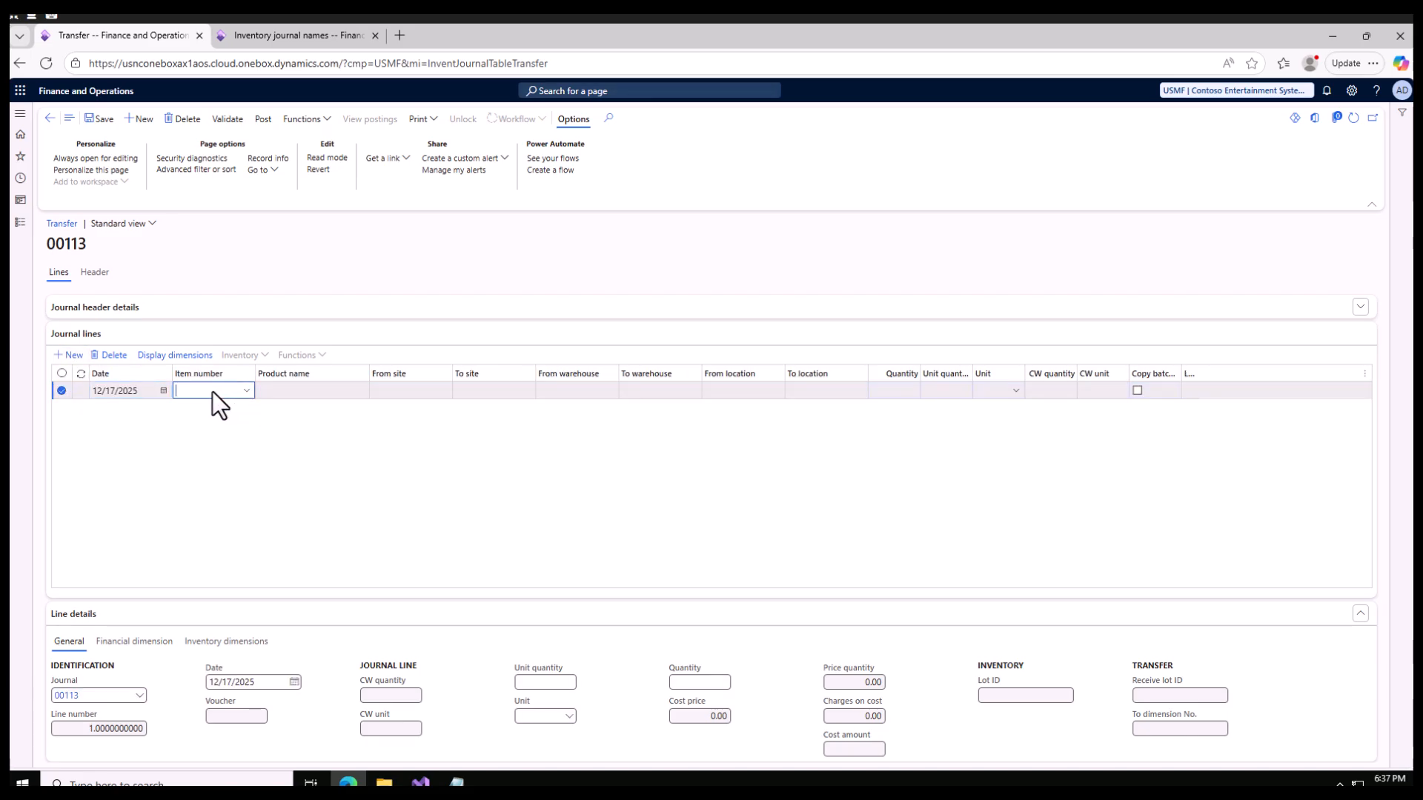
type("d365")
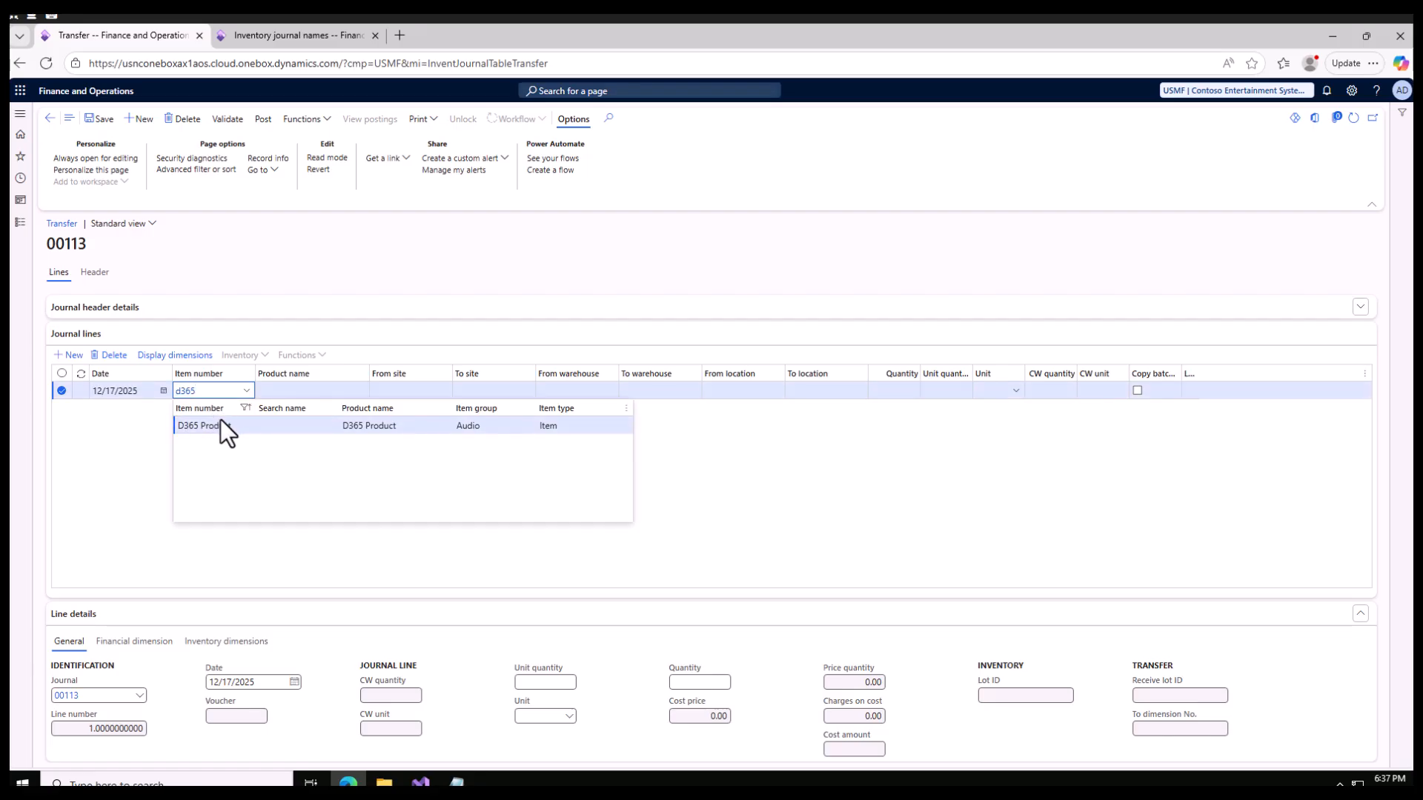
left_click(220, 423)
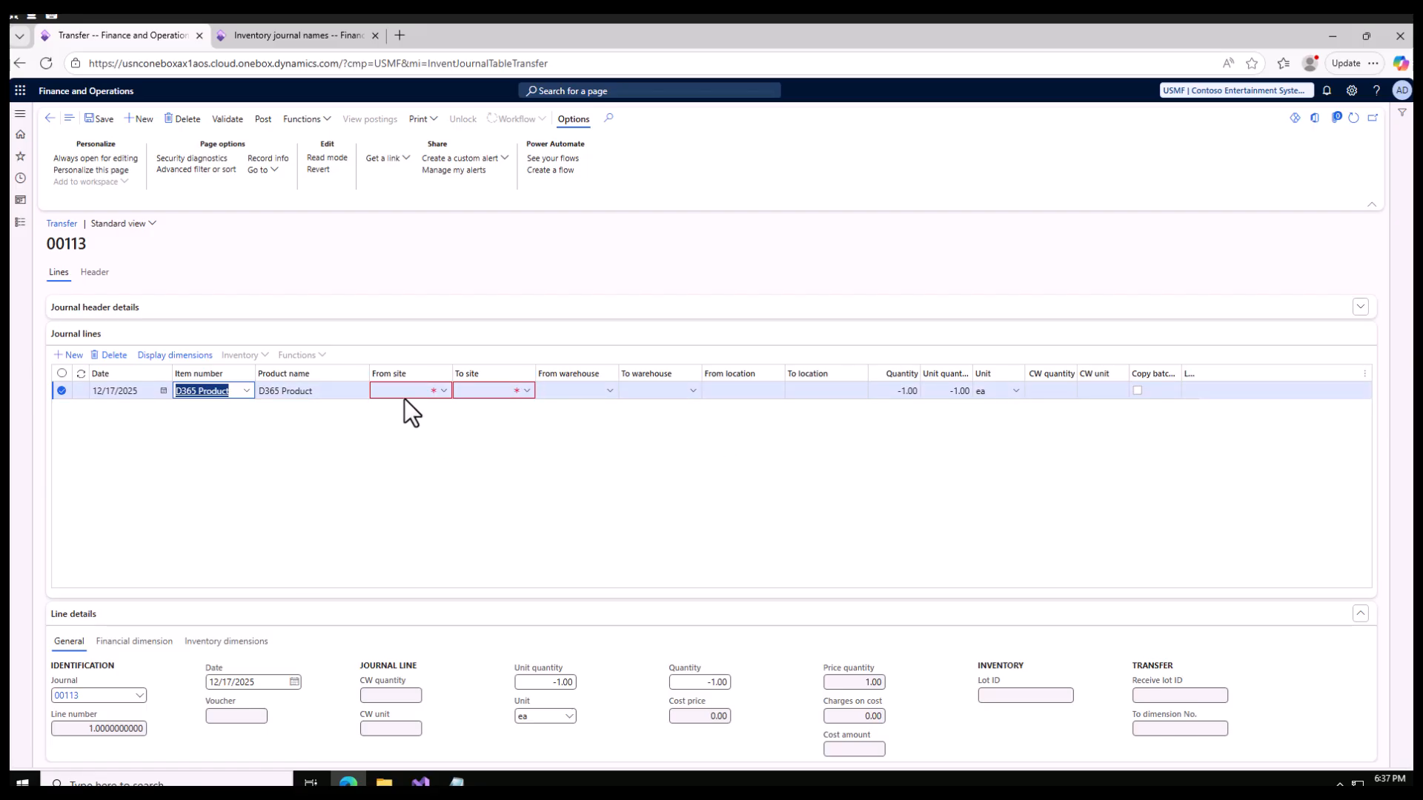
- Show the inventory on-hand list in a separate browser tab, filtered to item numbers beginning with d365
left_click(268, 34)
right_click(299, 33)
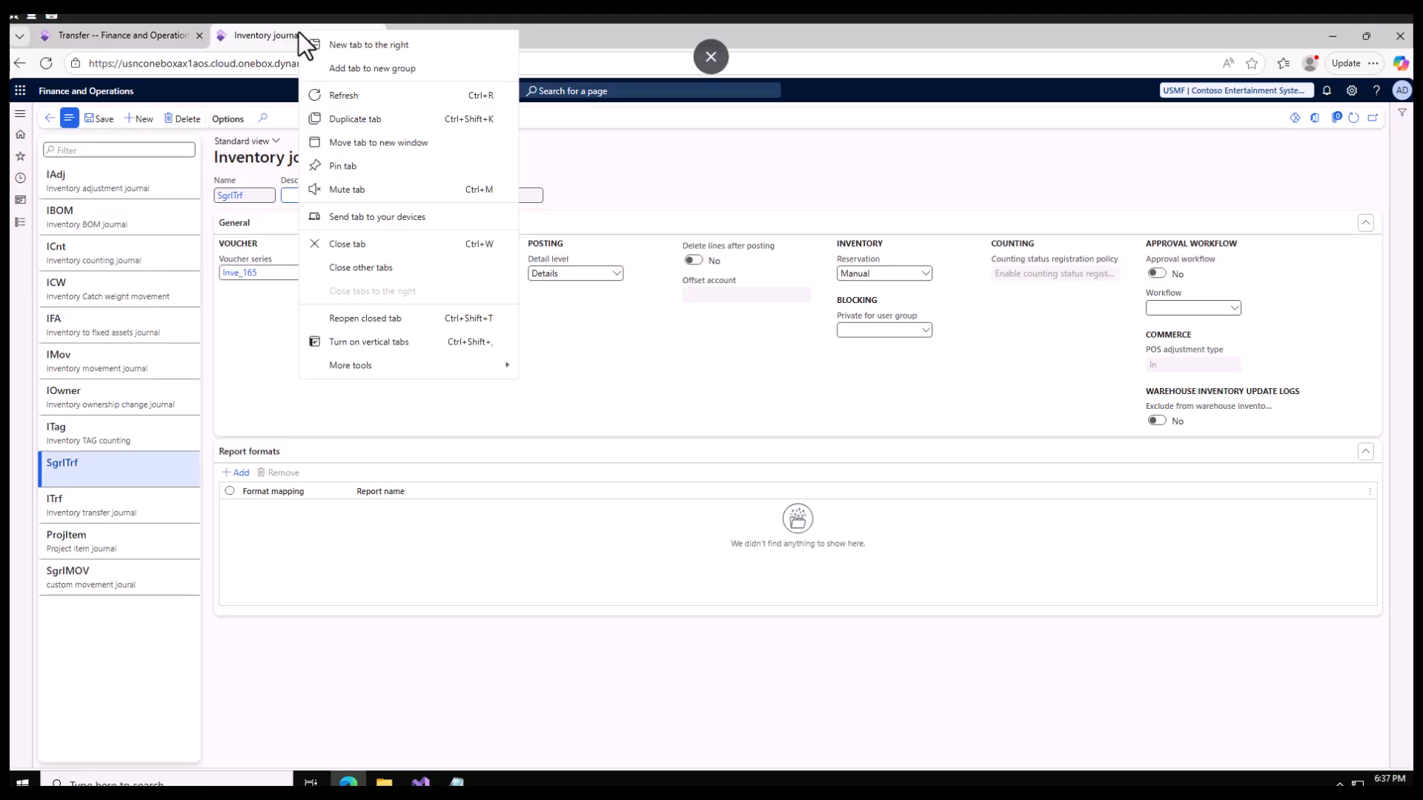
left_click(360, 117)
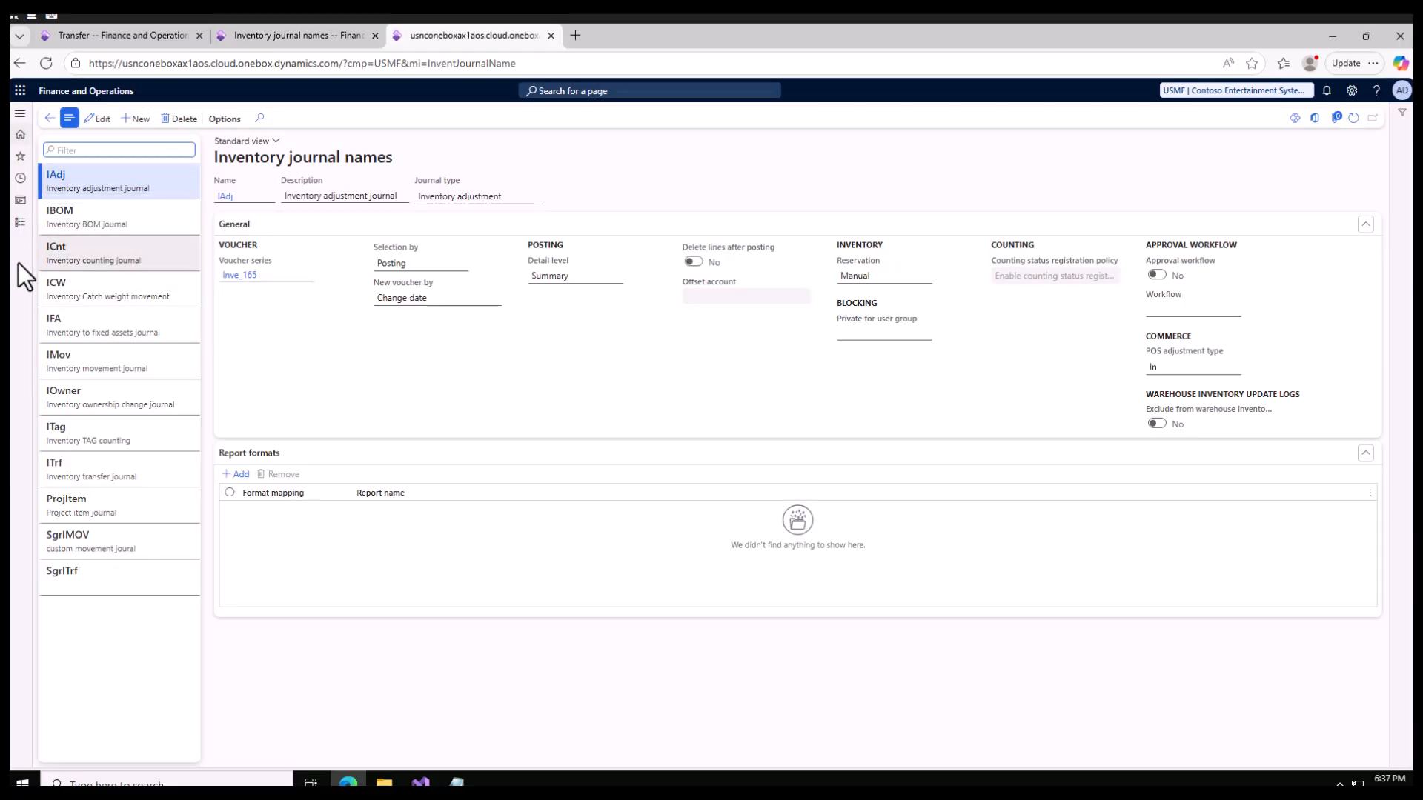
left_click(20, 224)
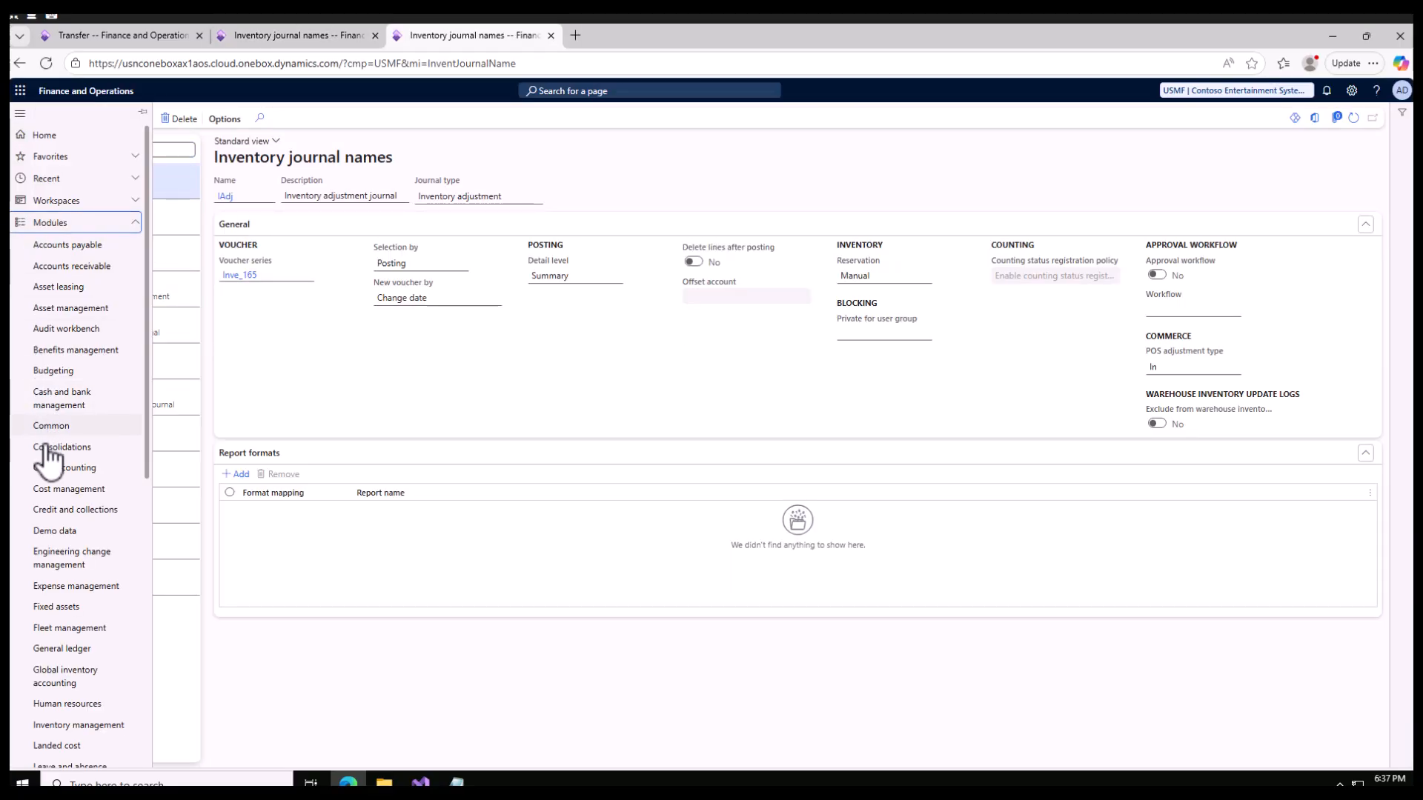
scroll(48, 497, "down", 5)
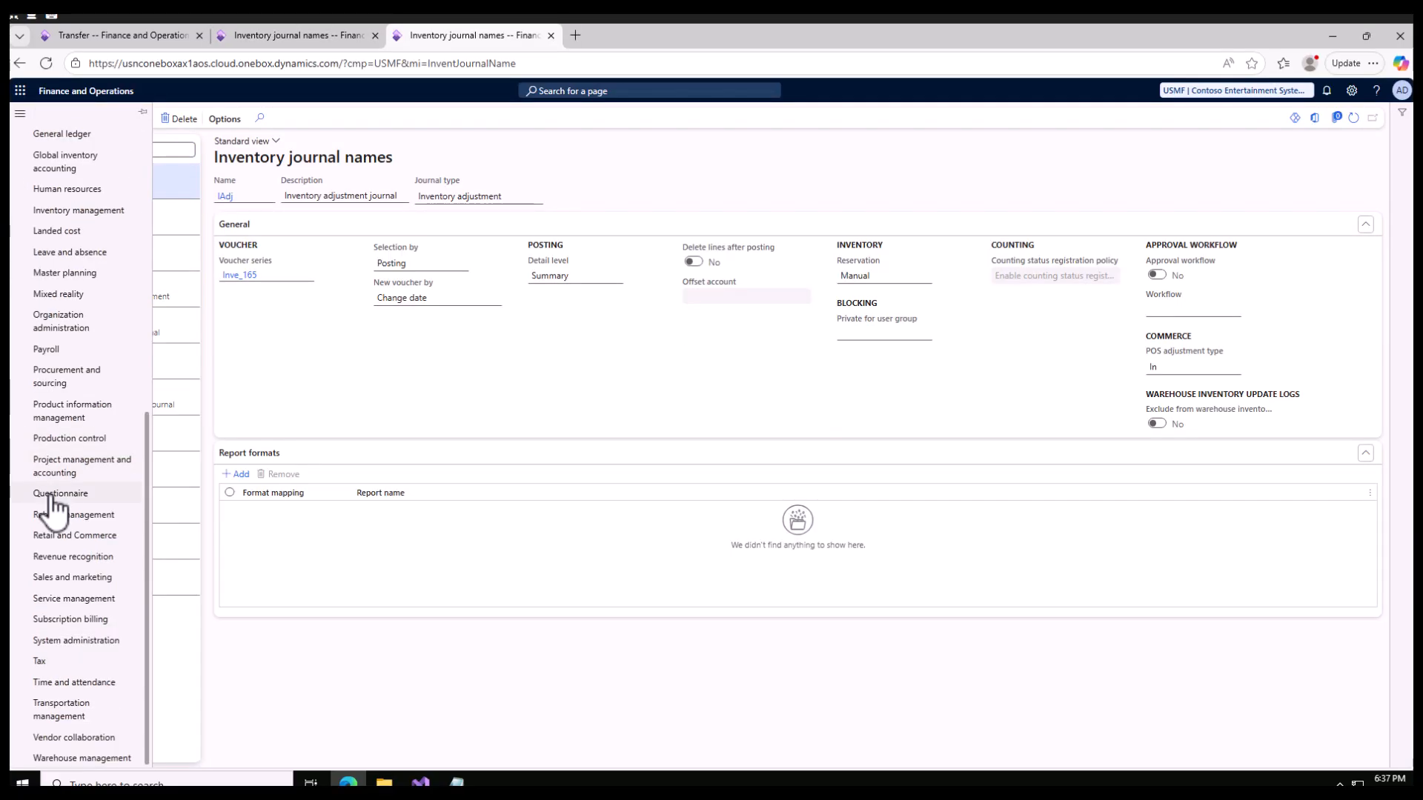
left_click(93, 213)
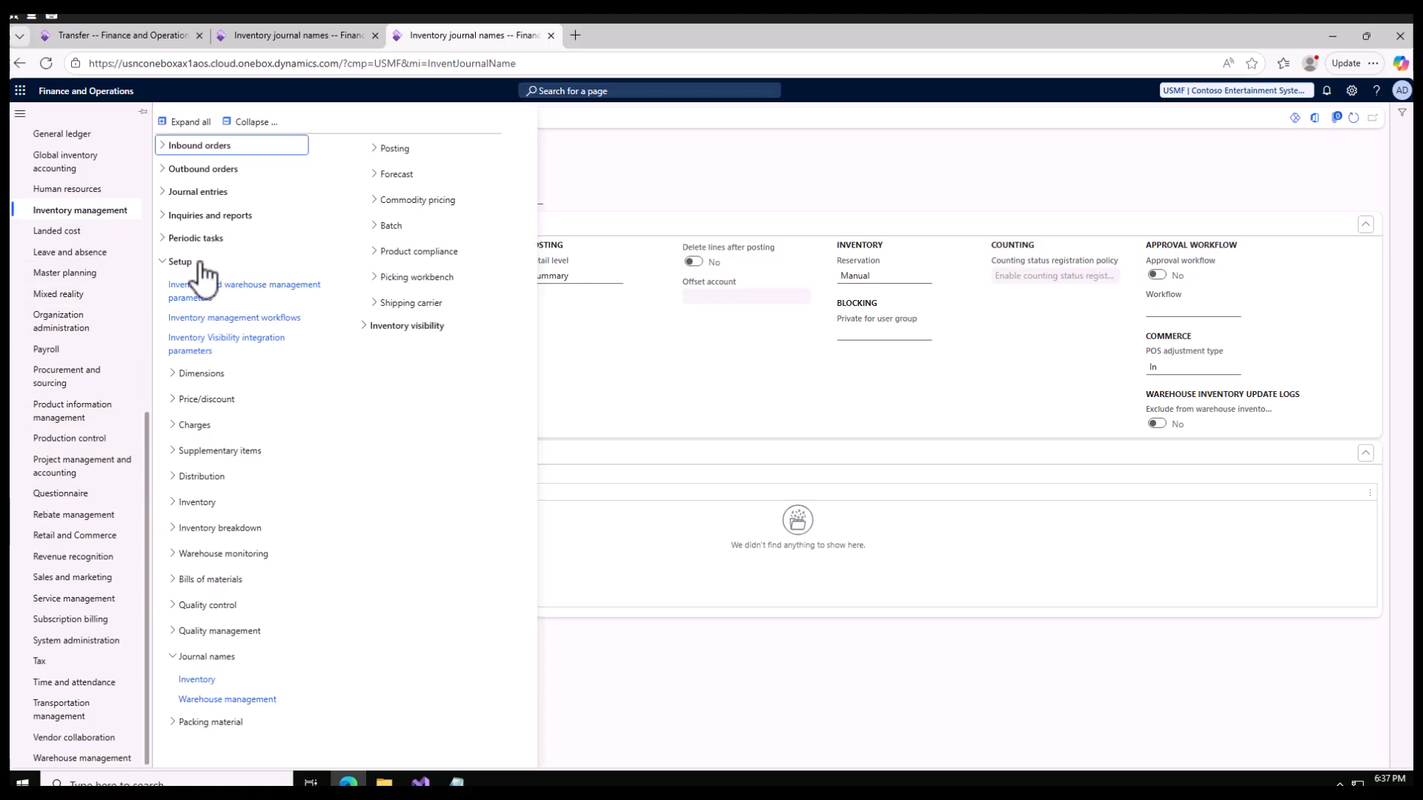
left_click(165, 216)
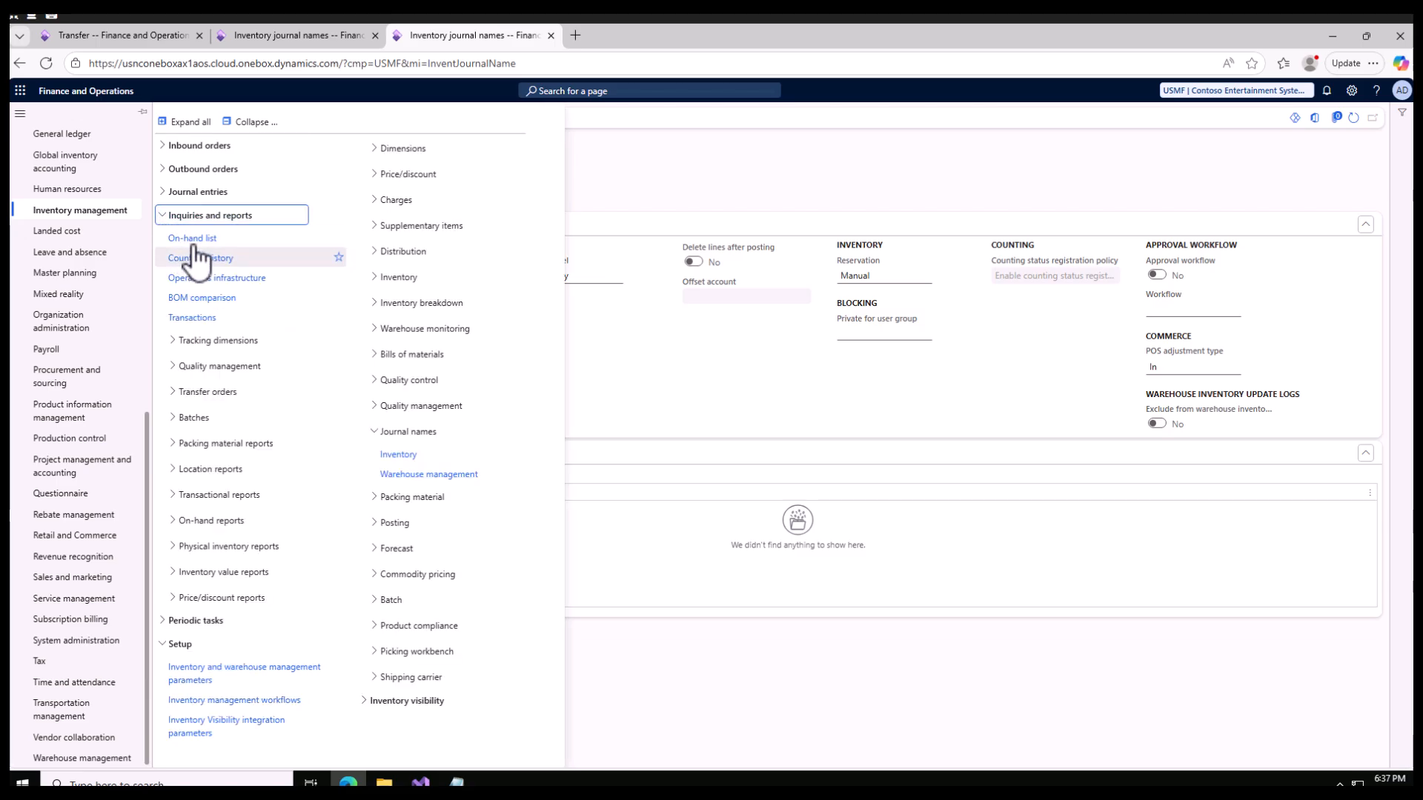
left_click(194, 241)
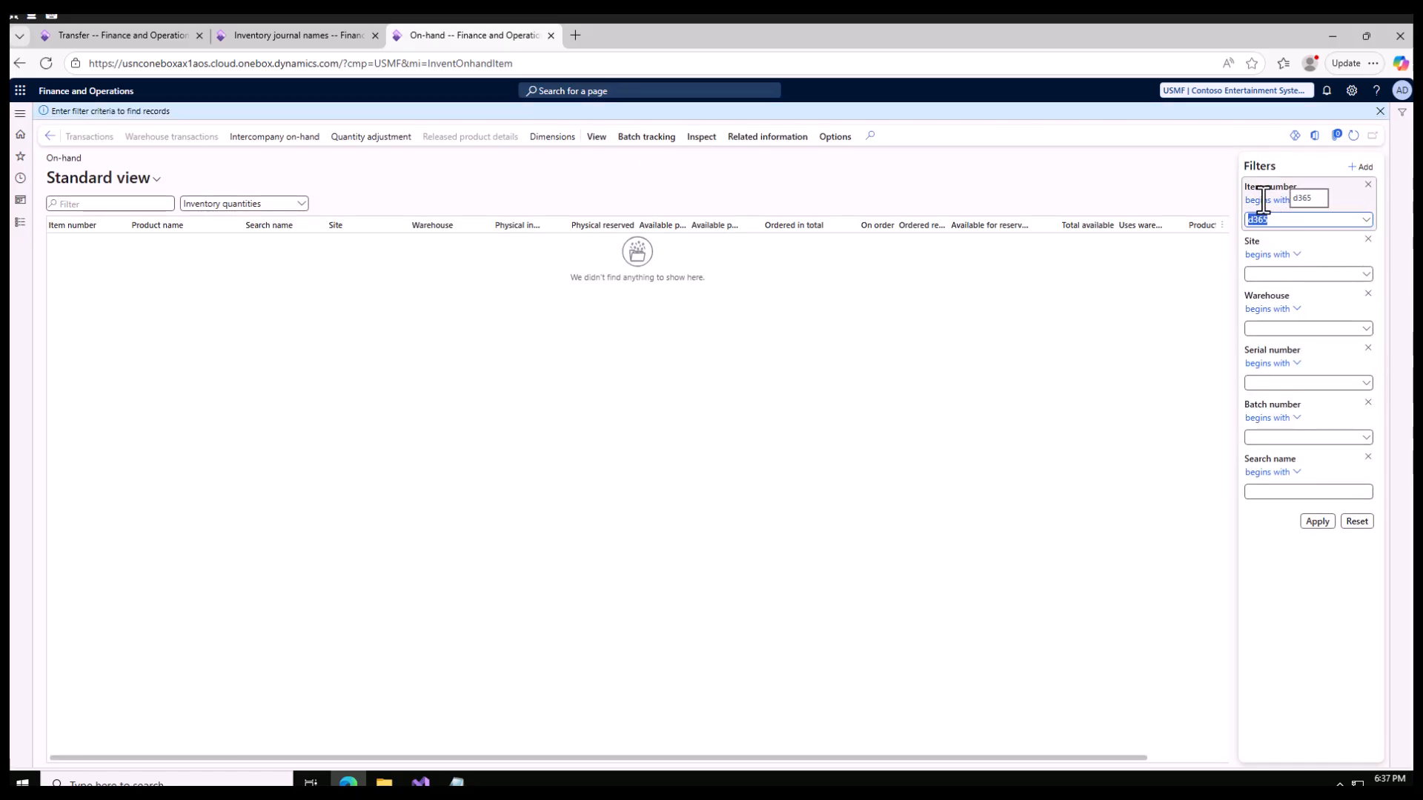
left_click(1317, 522)
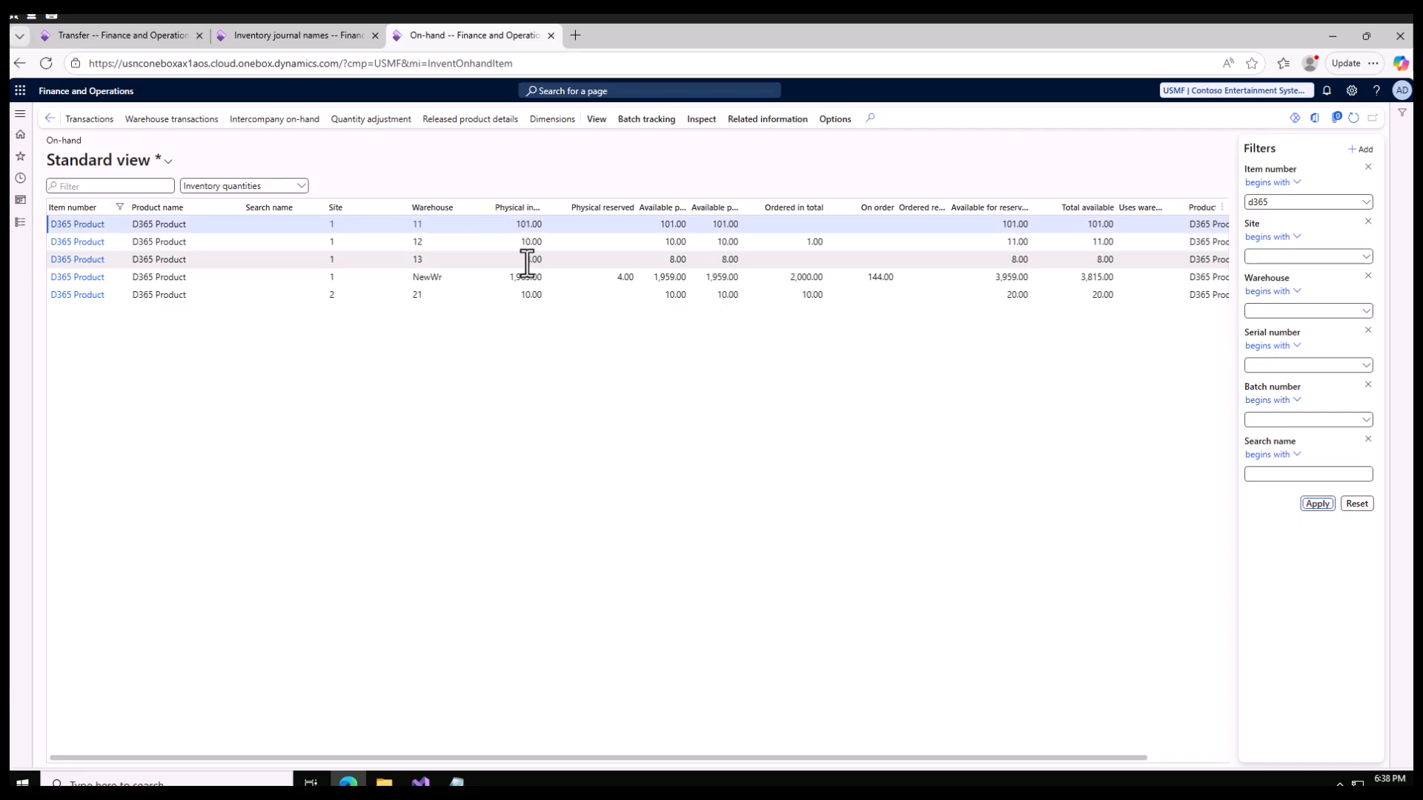
- Set both the From site and To site of the D365 Product transfer line to 1
left_click(131, 37)
left_click(403, 392)
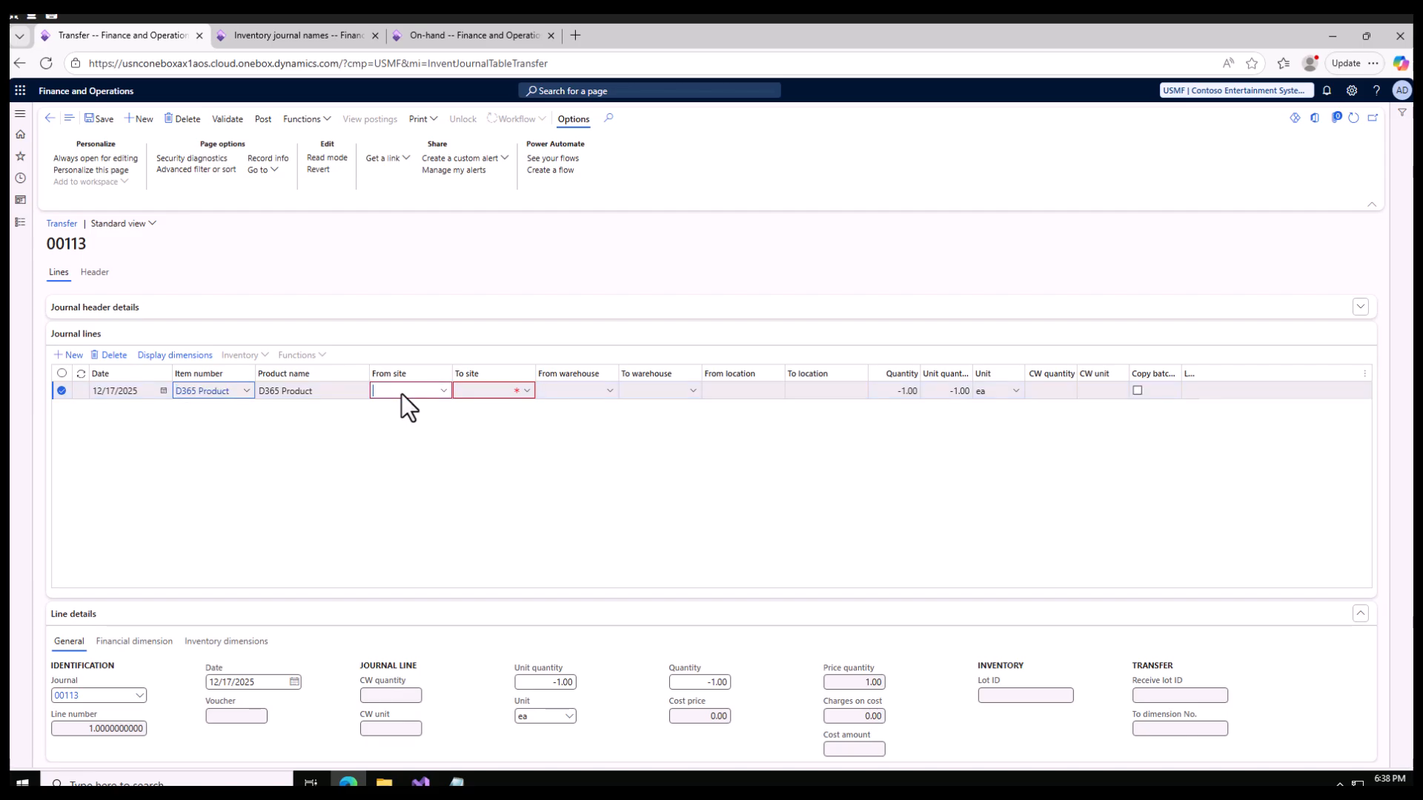
left_click(475, 393)
type("1")
- Set the transfer line's From warehouse to 11 and To warehouse to 13, consulting the on-hand list for the warehouses
left_click(578, 394)
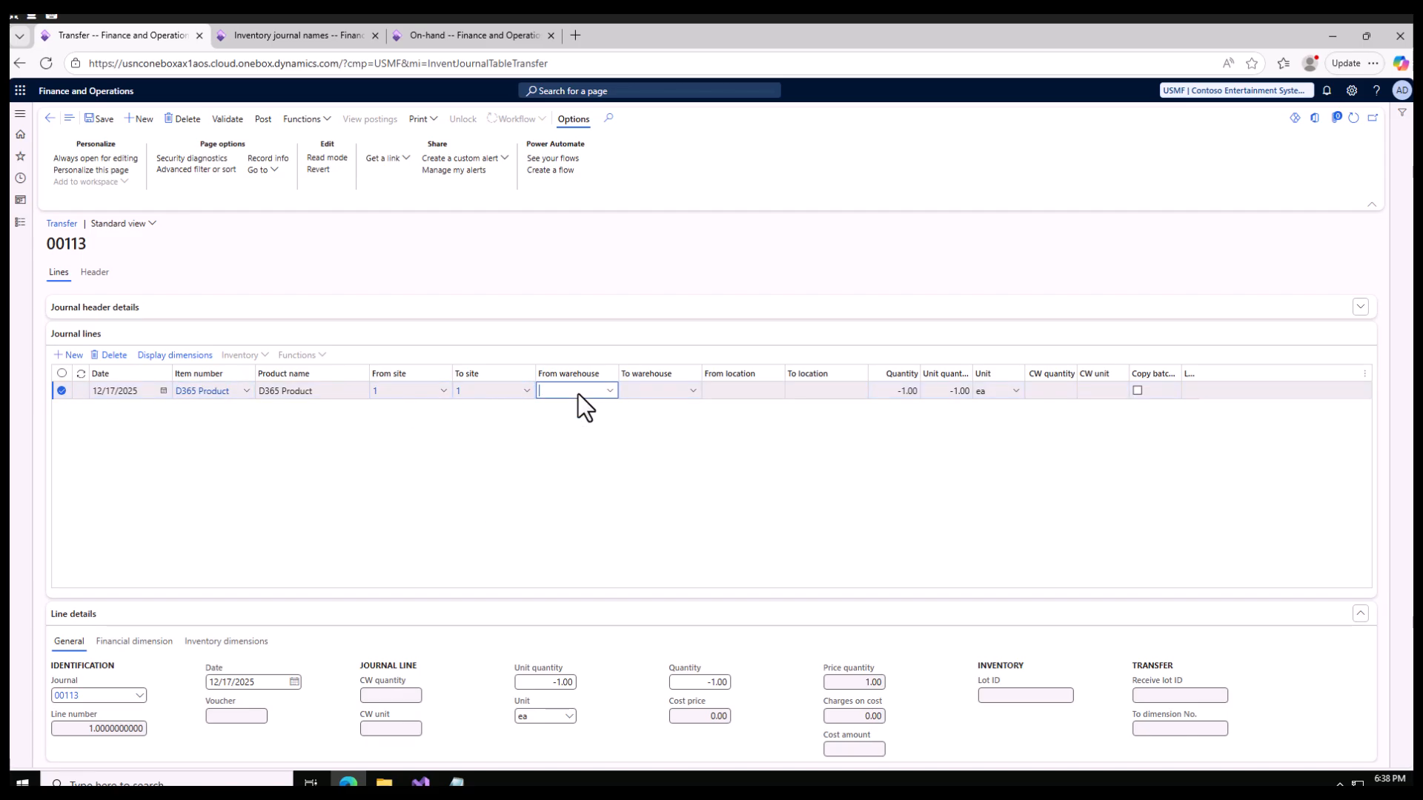
left_click(435, 40)
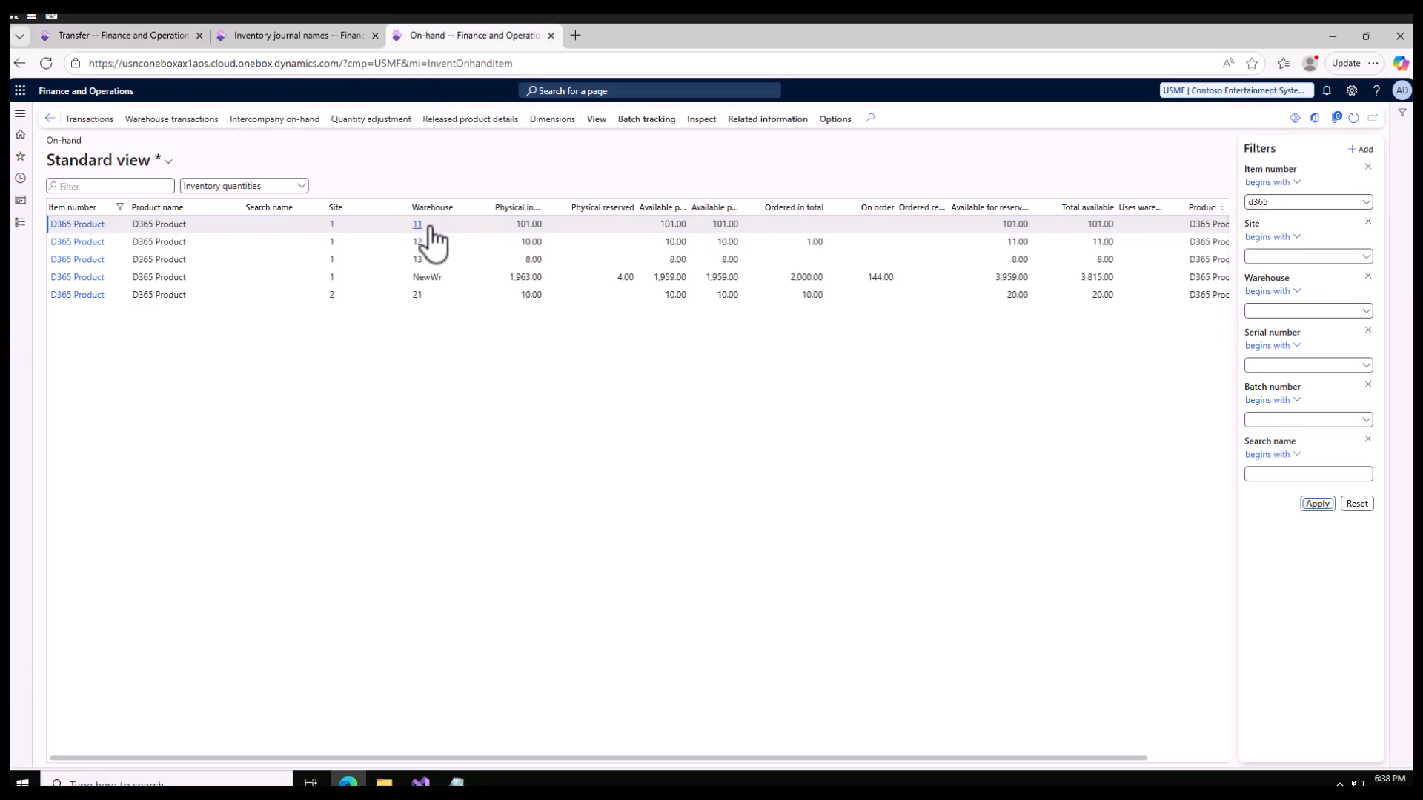
left_click(138, 33)
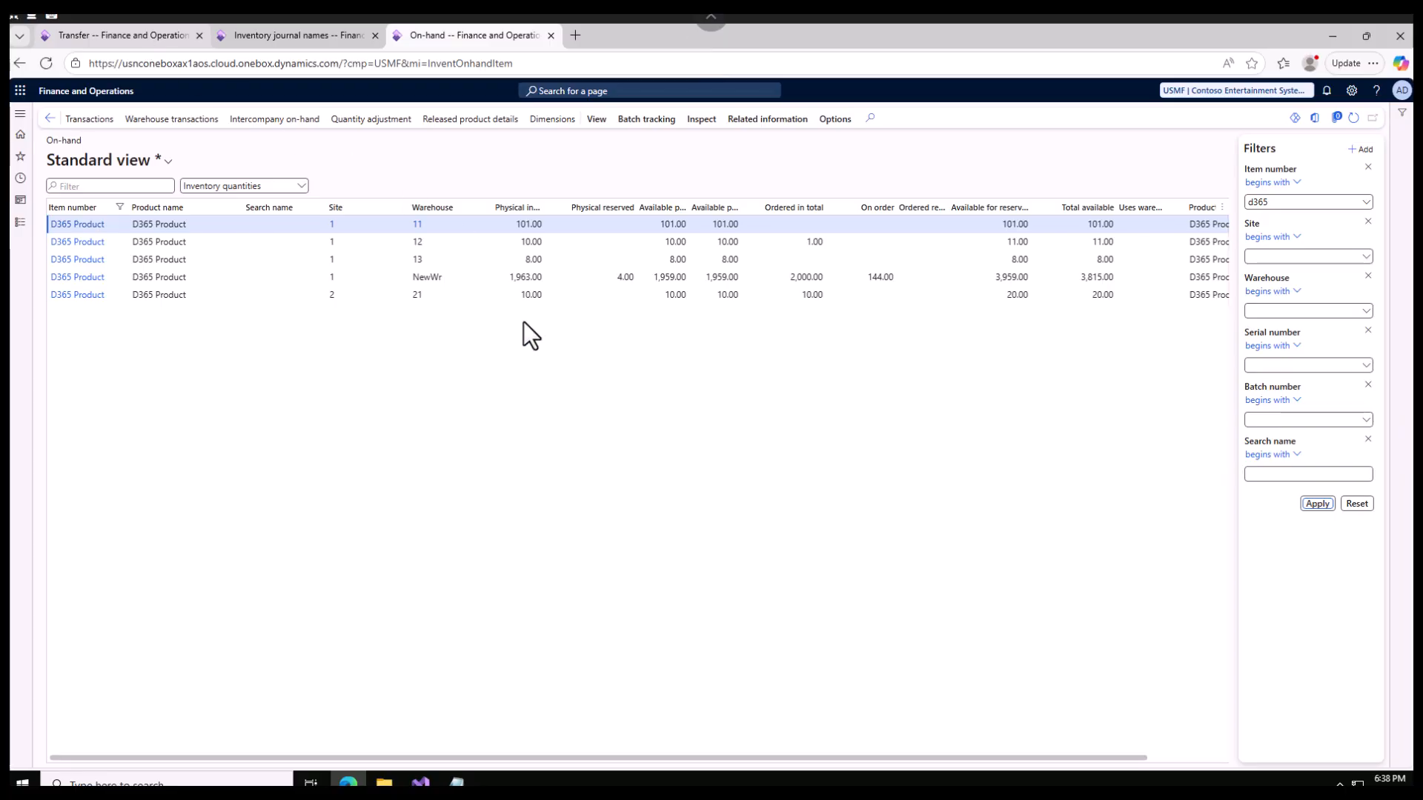
type("11")
left_click(649, 391)
type("13")
left_click(553, 465)
- Compare the transfer line's quantity with the on-hand stock of D365 Product in warehouses 11 and 13
left_click(888, 391)
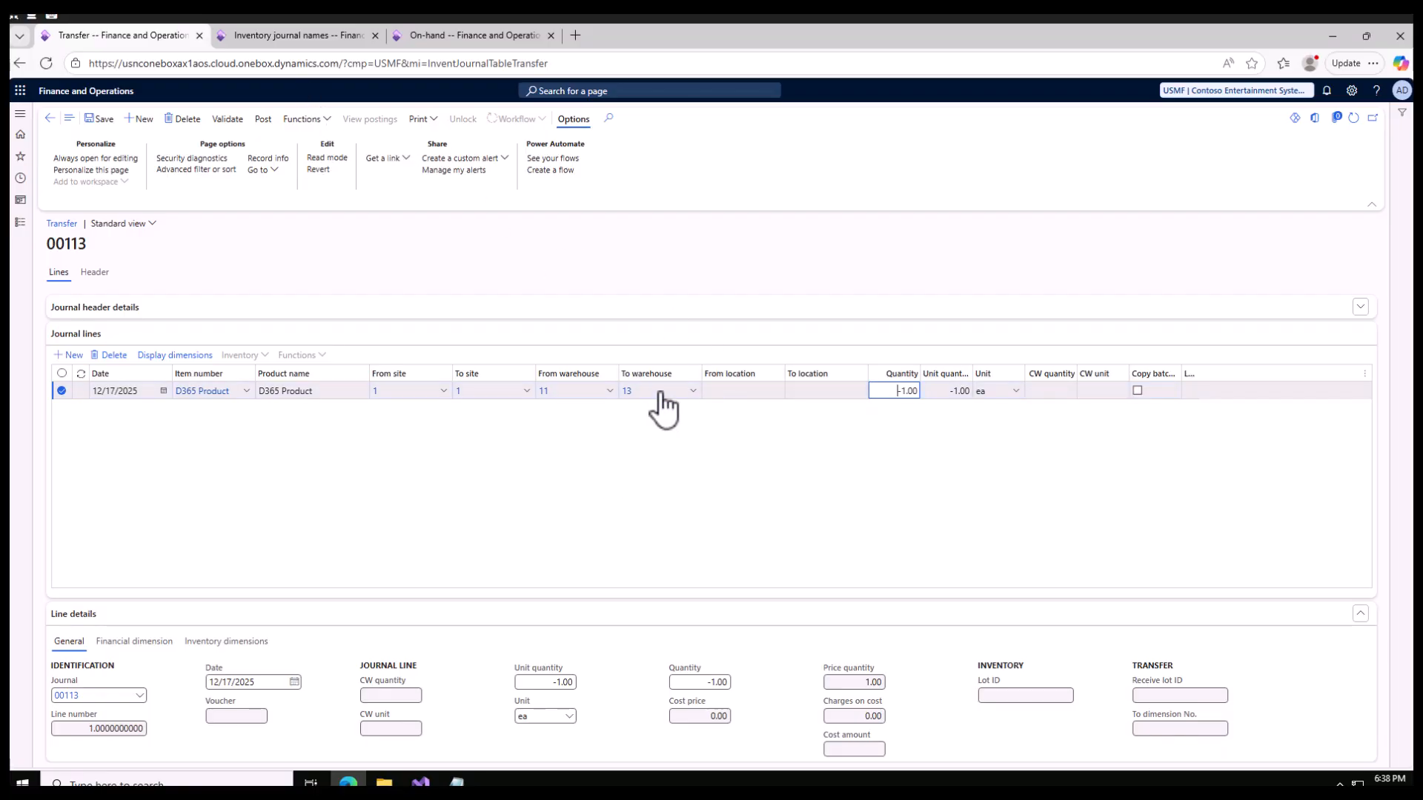
left_click(431, 38)
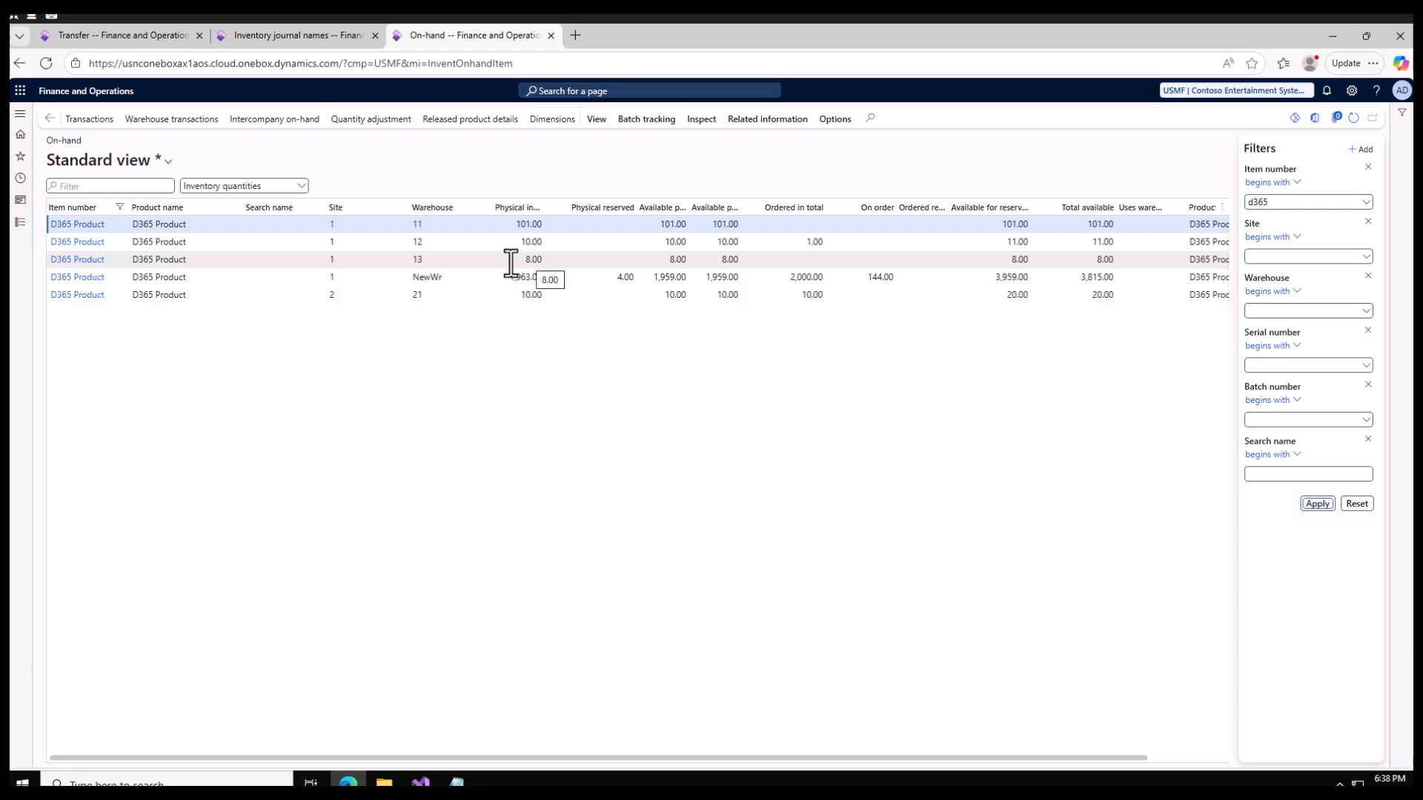
left_click(132, 37)
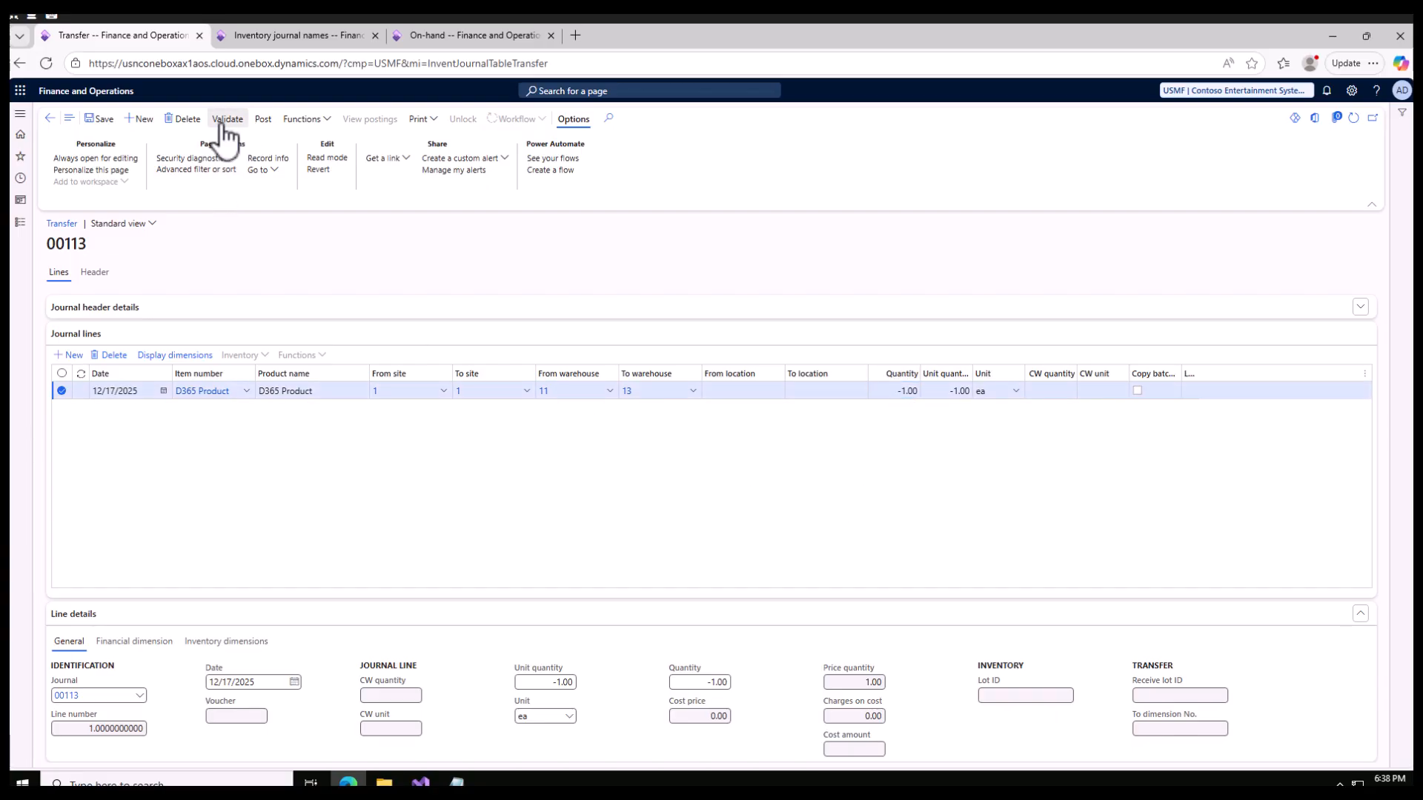
- Save, validate and post the transfer journal, leaving the transfer of posting errors to a new journal set to No
left_click(106, 120)
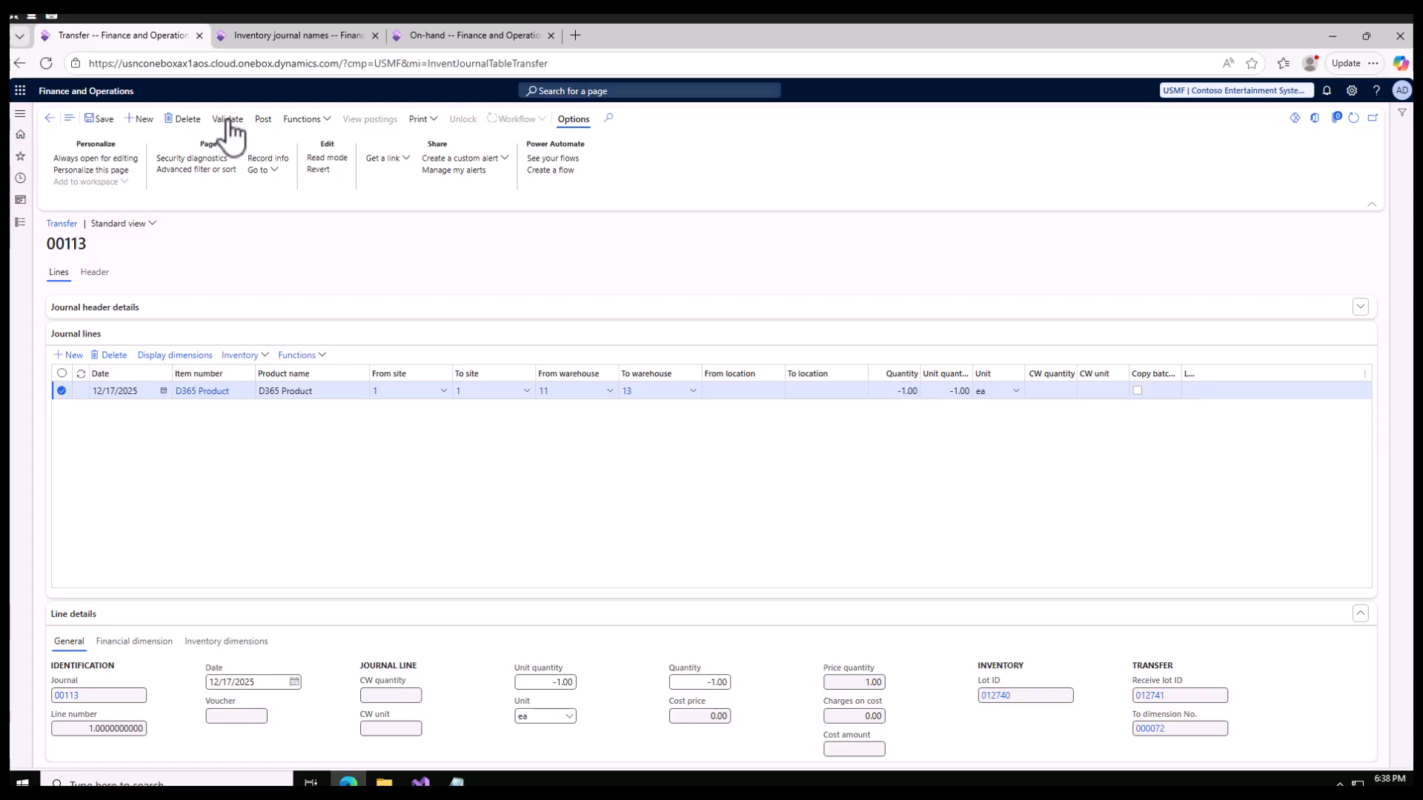
left_click(227, 120)
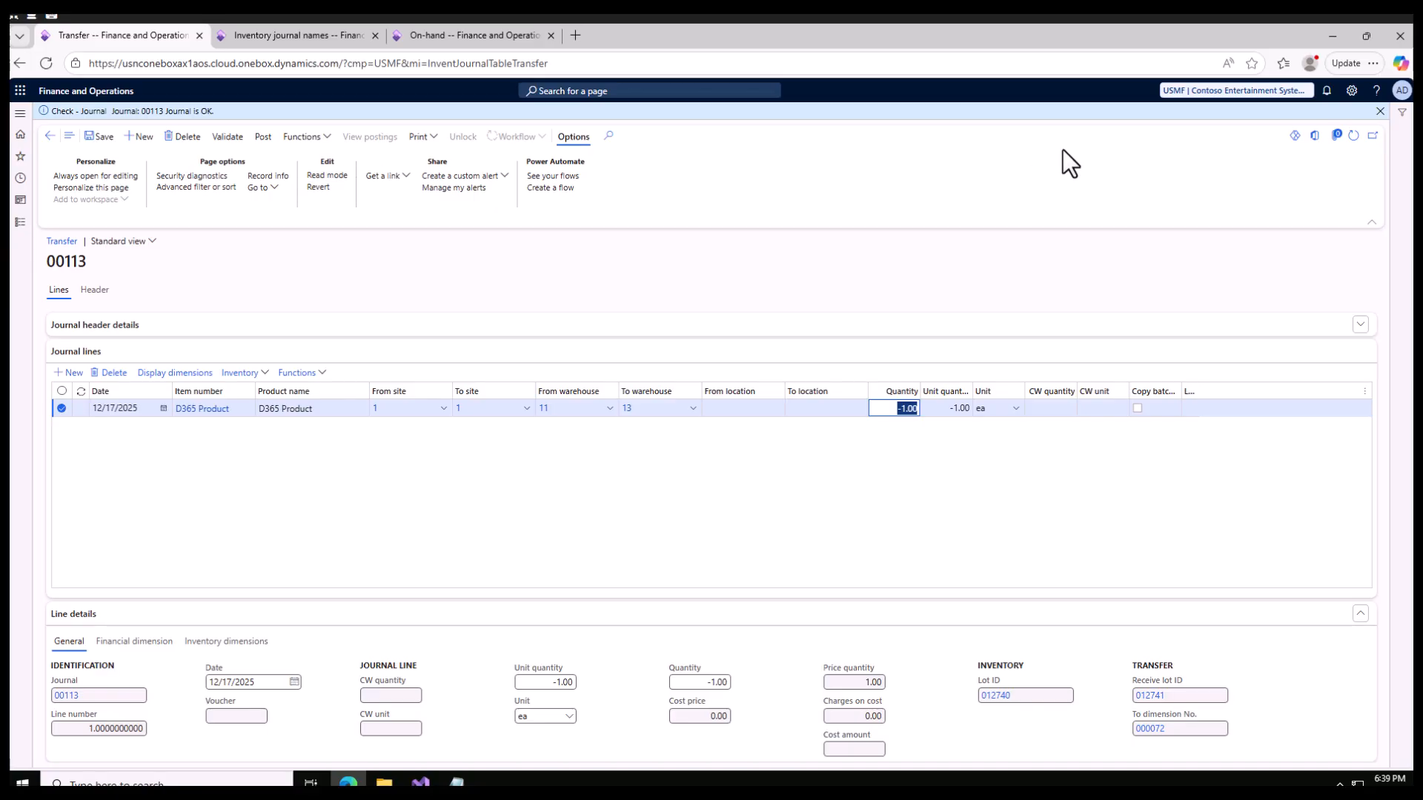
left_click(315, 141)
left_click(267, 148)
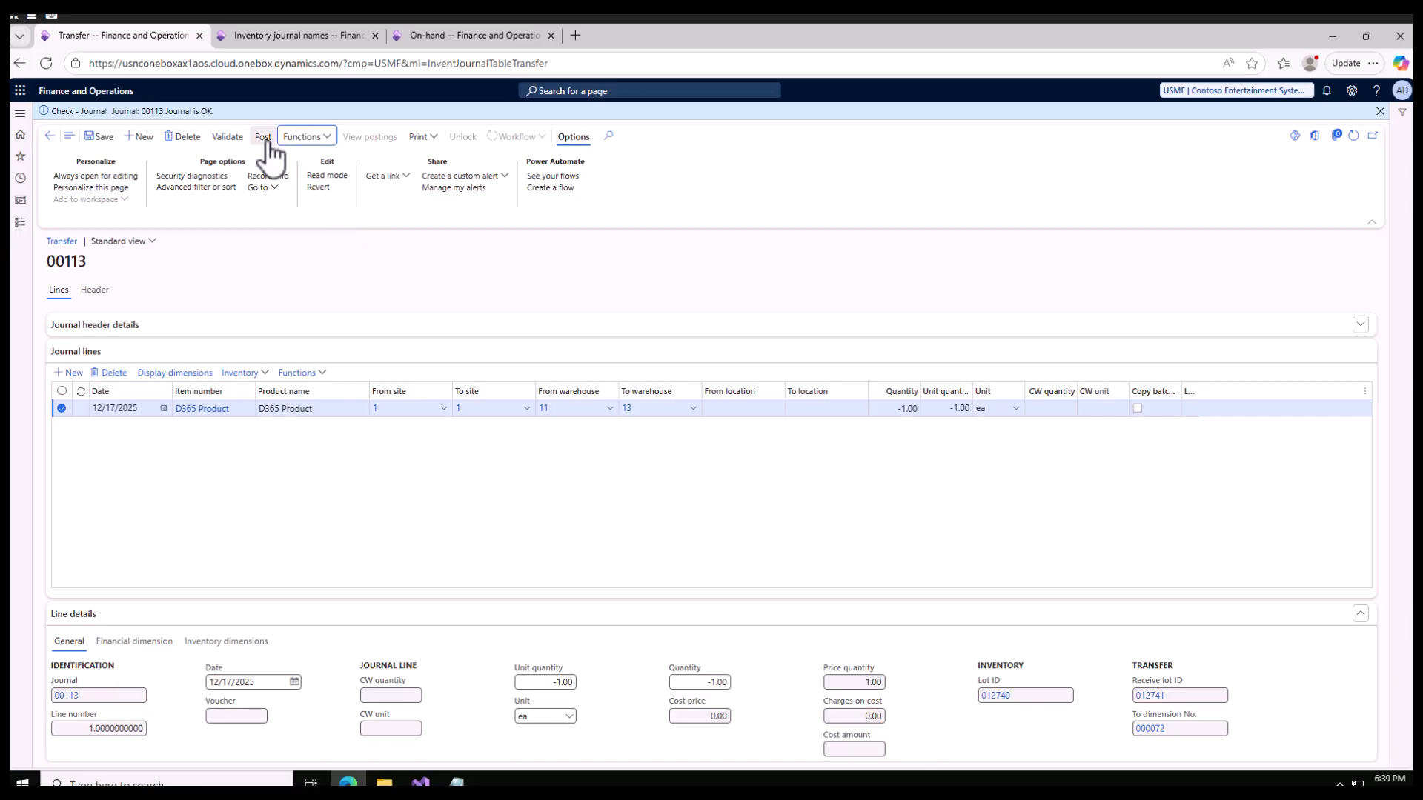
left_click(267, 148)
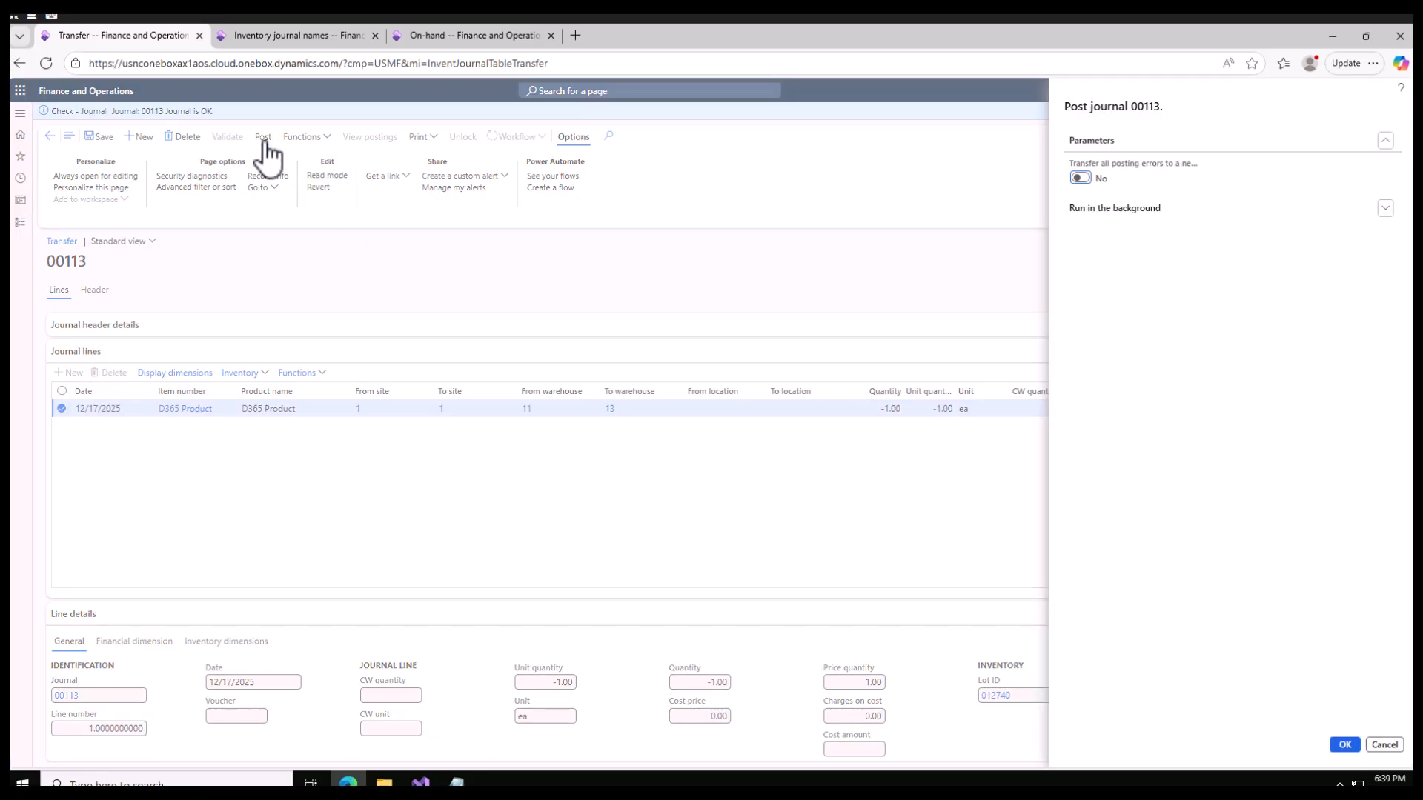
left_click(1344, 745)
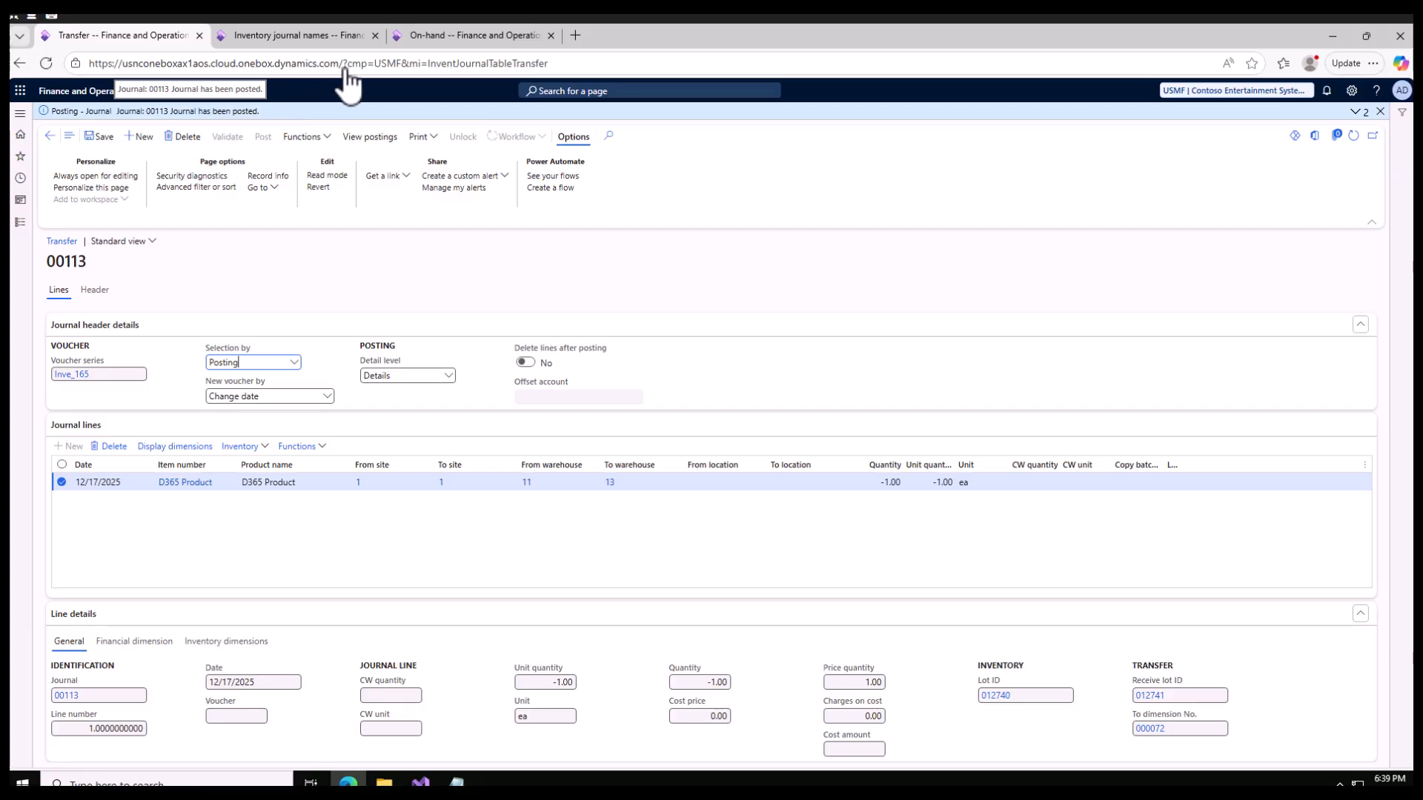
- Refresh the on-hand list and check the available physical quantities of D365 Product in warehouses 11 and 13
left_click(446, 38)
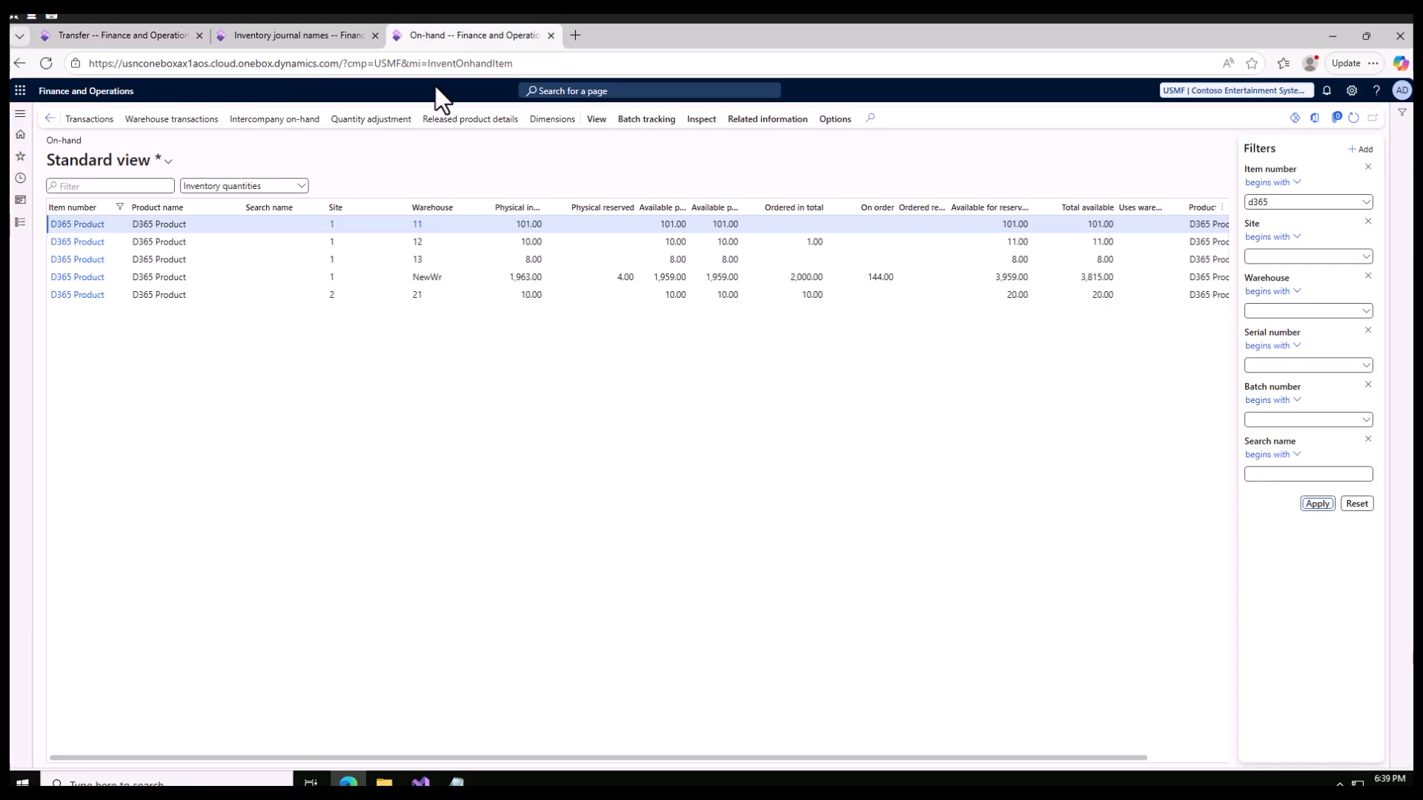
left_click(1353, 117)
left_click(673, 228)
left_click_drag(680, 224, 658, 225)
left_click(671, 259)
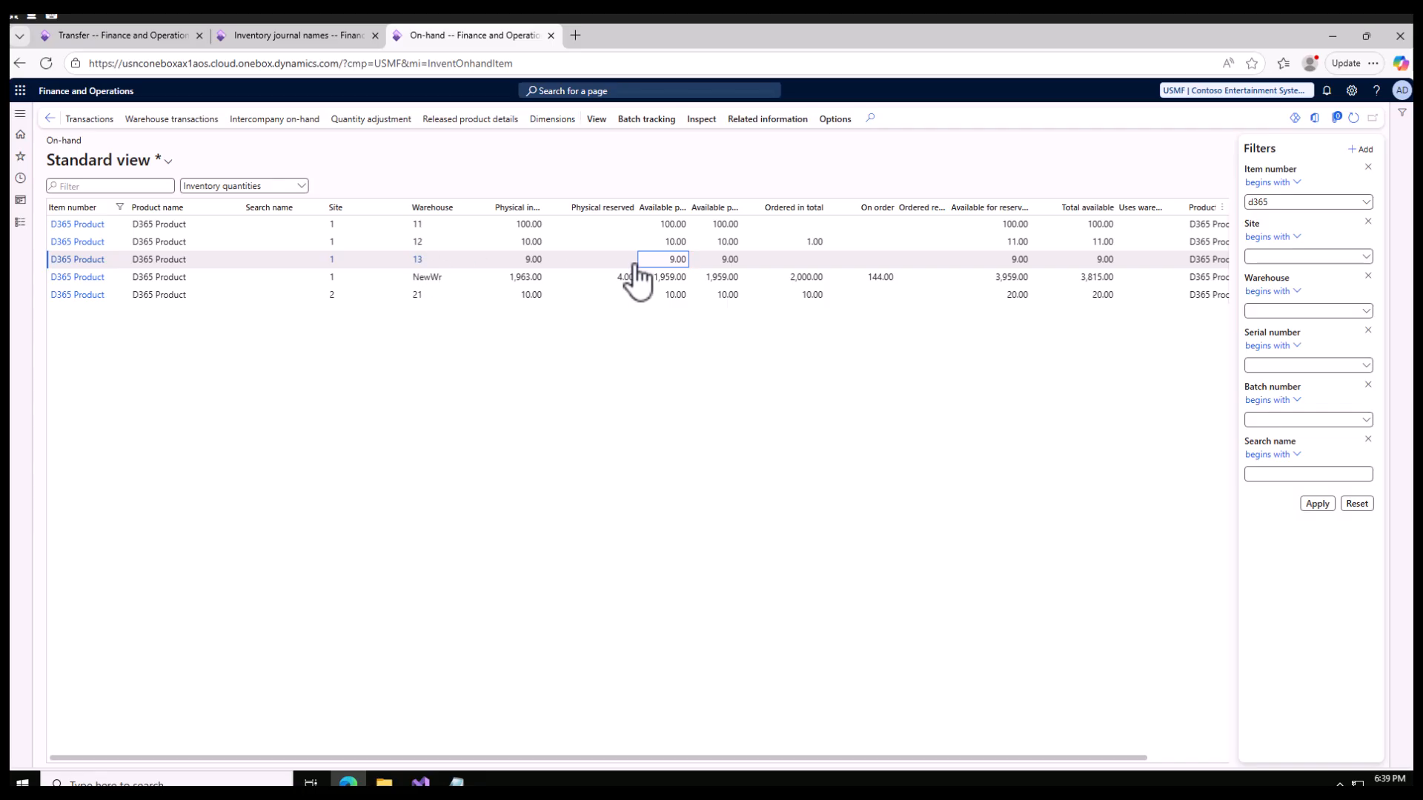
- Review the header details of the posted transfer journal and return to its lines
left_click(123, 39)
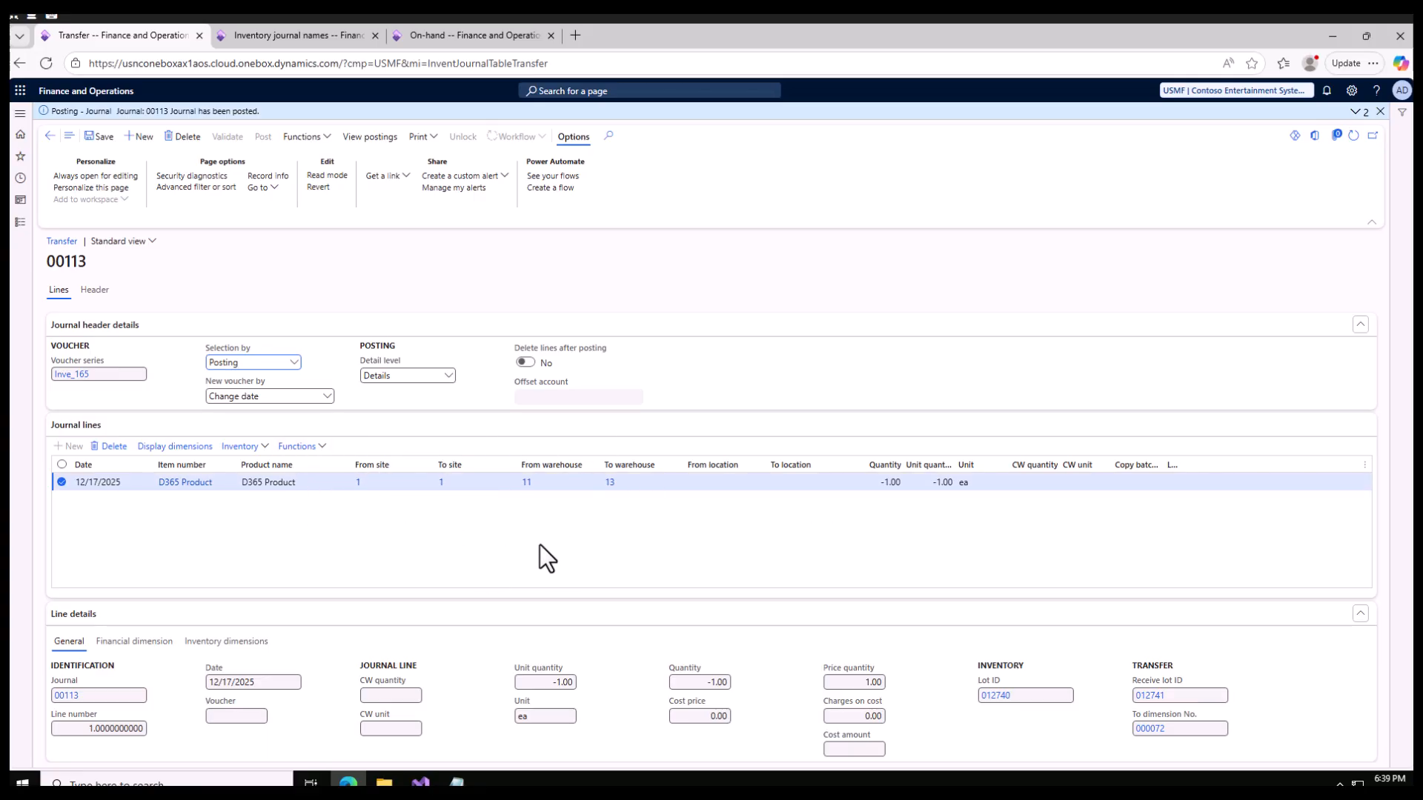
left_click(95, 292)
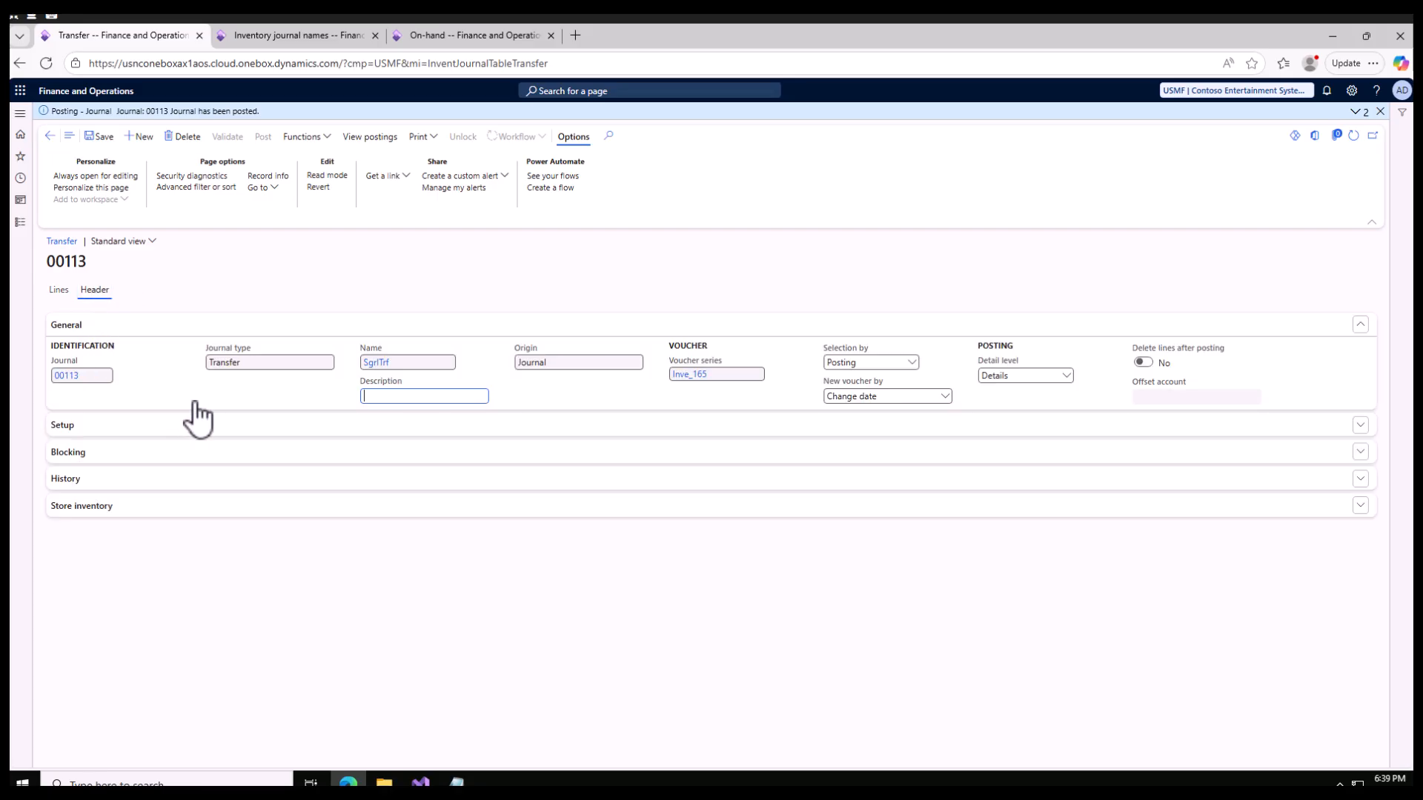
left_click(59, 290)
- Examine the shipping operations of the NewWr to warehouse 18 transfer order, and return to the transfer orders list
left_click(19, 221)
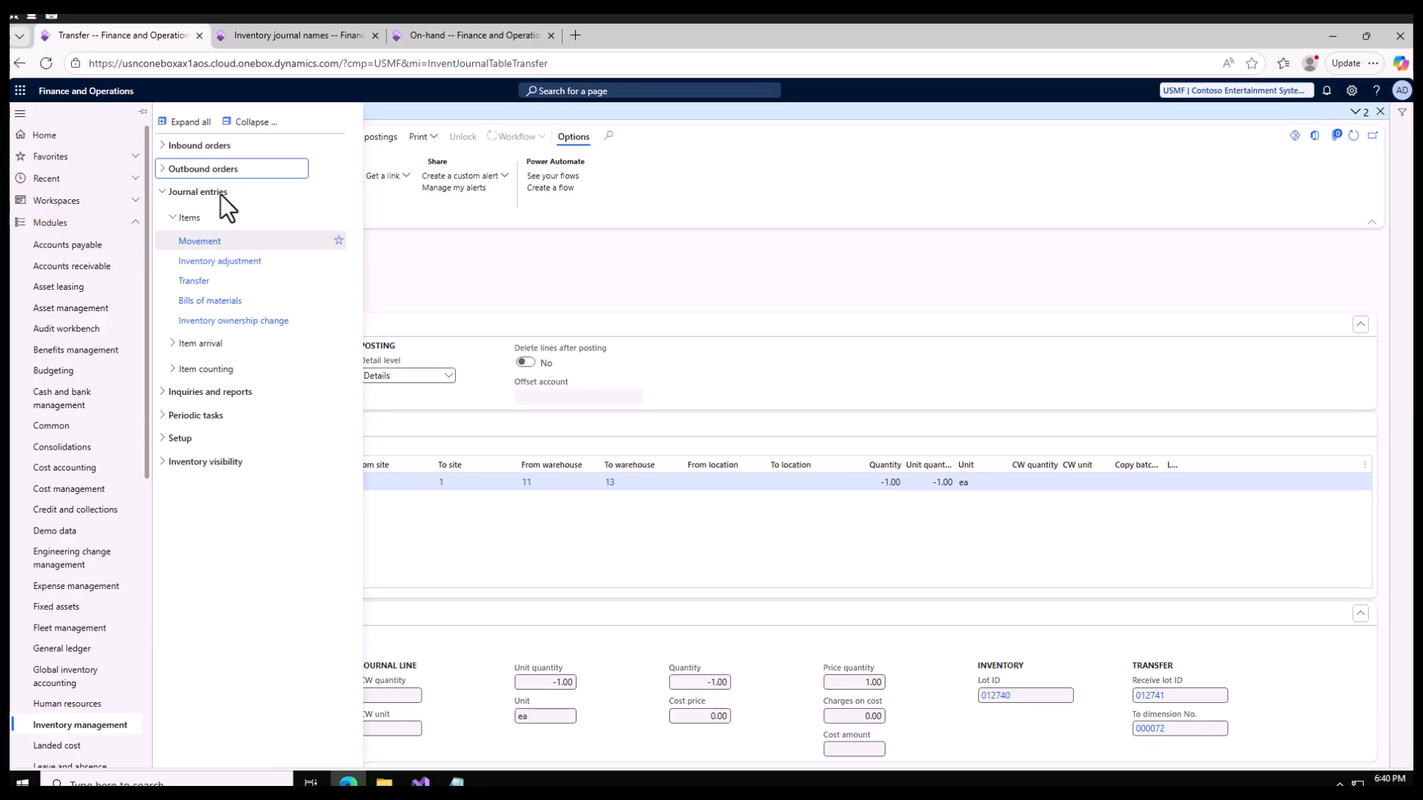
left_click(170, 172)
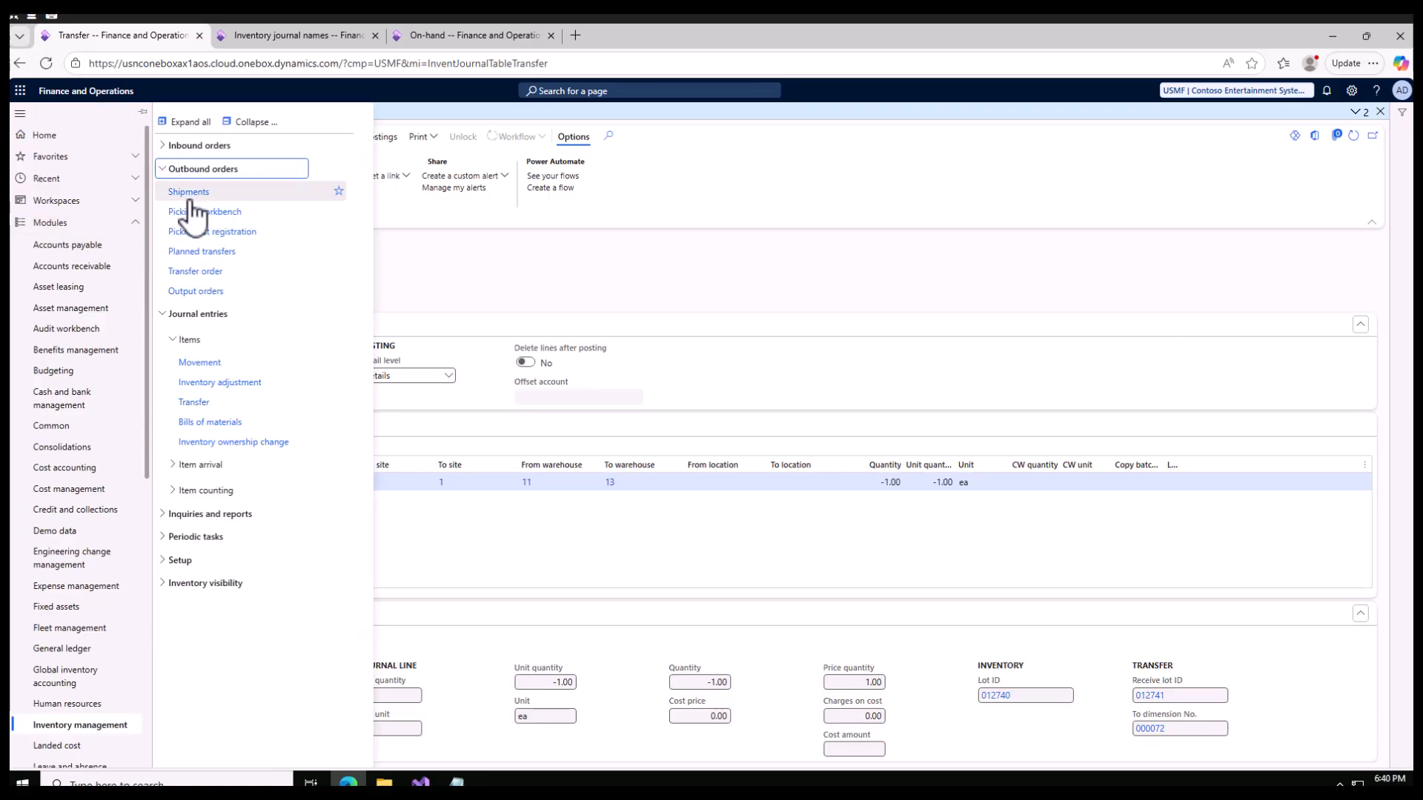
left_click(198, 280)
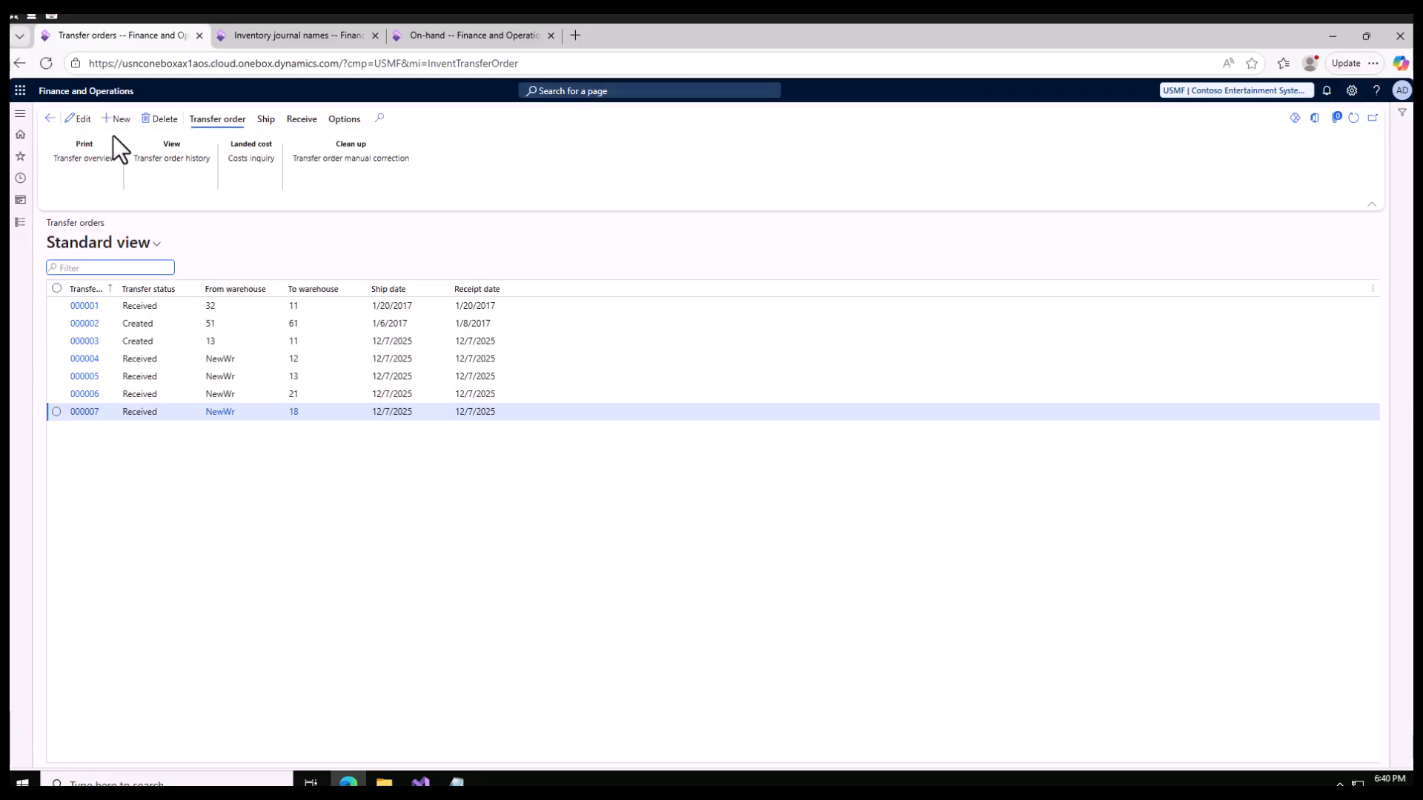
left_click(85, 412)
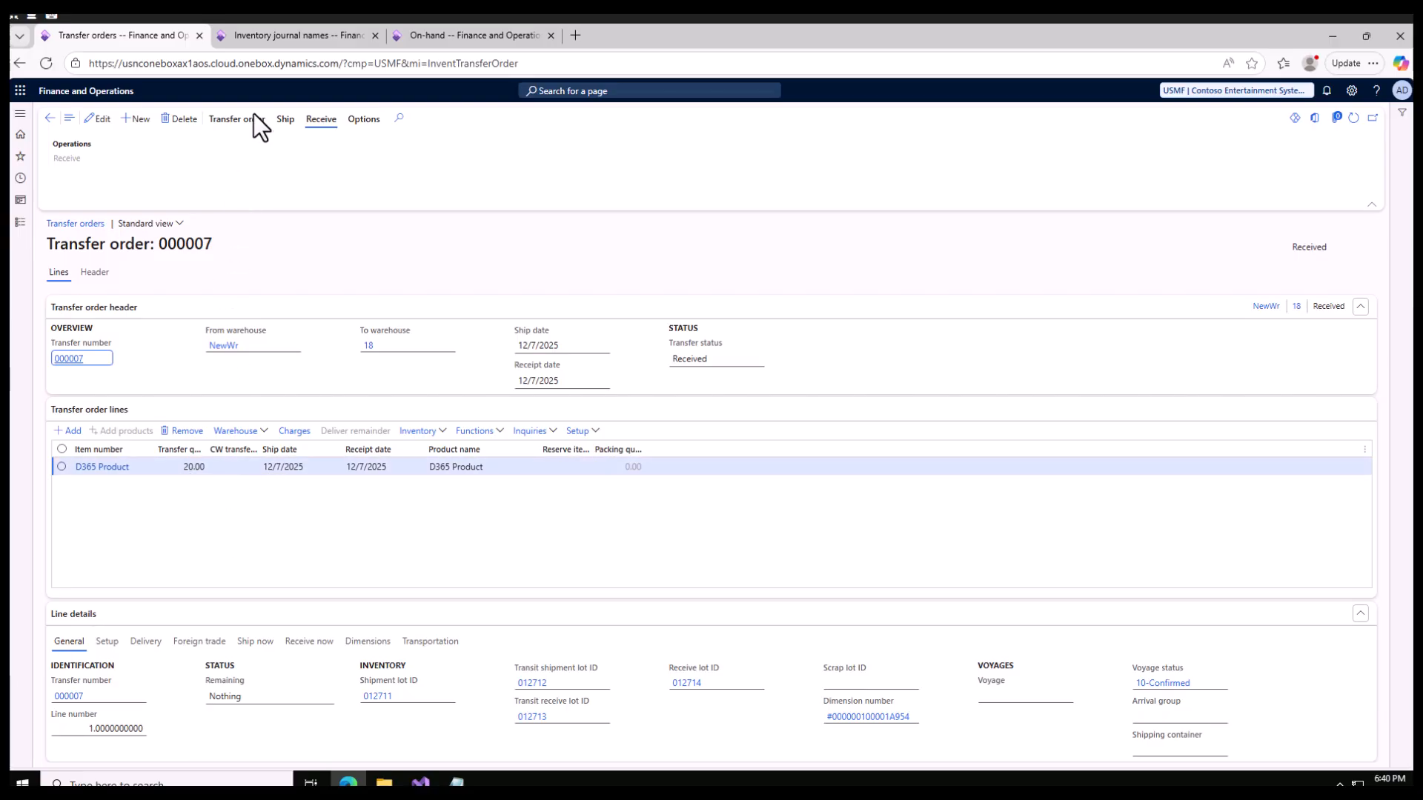
left_click(285, 120)
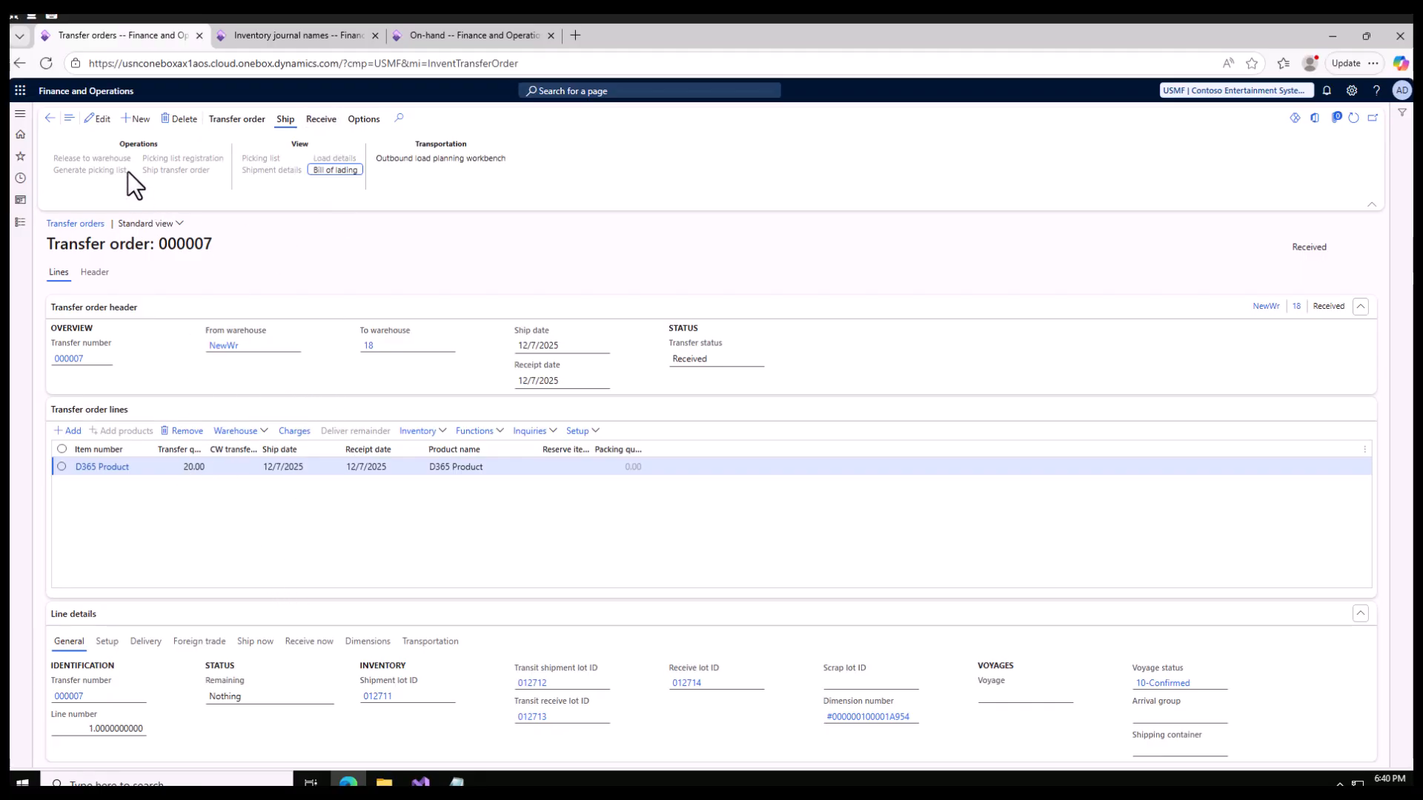
left_click(48, 119)
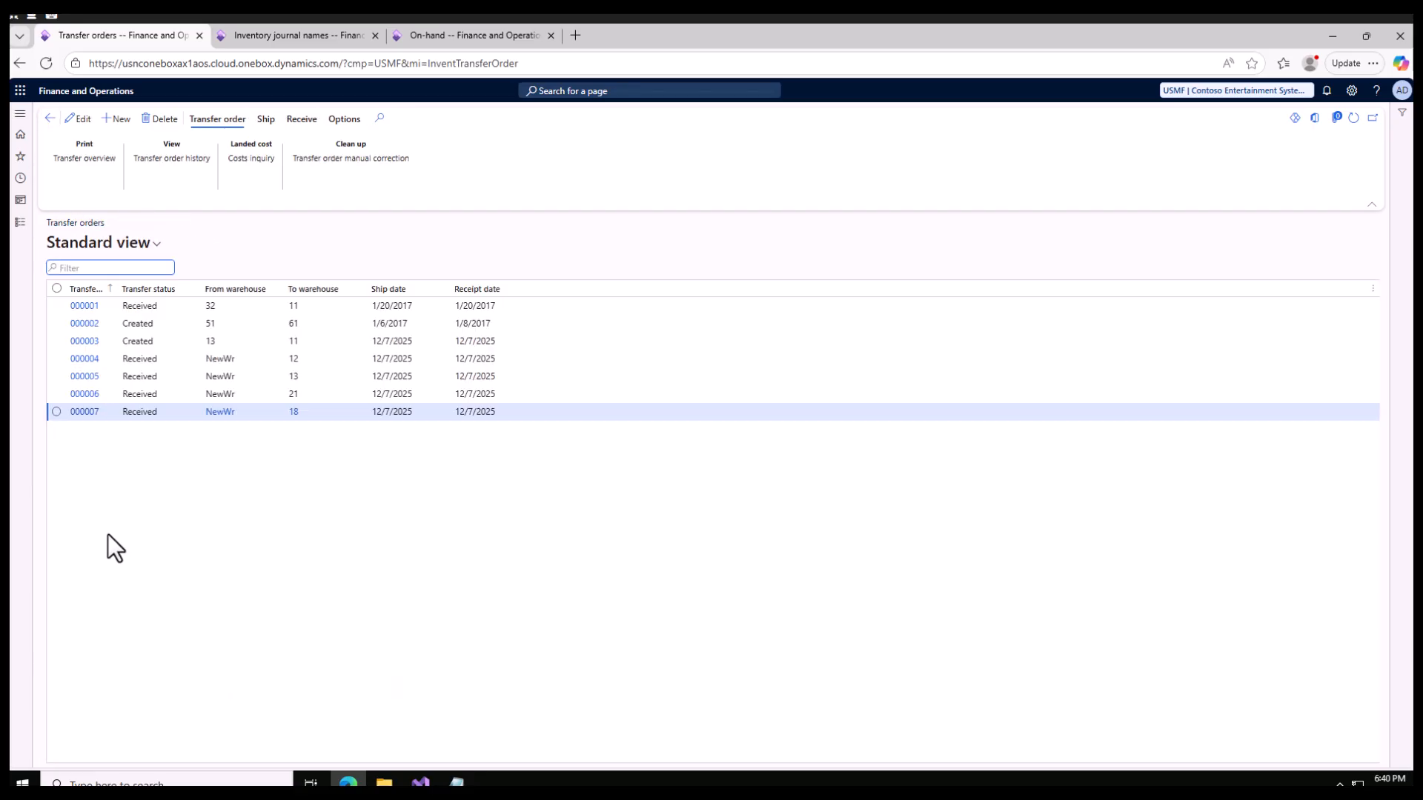